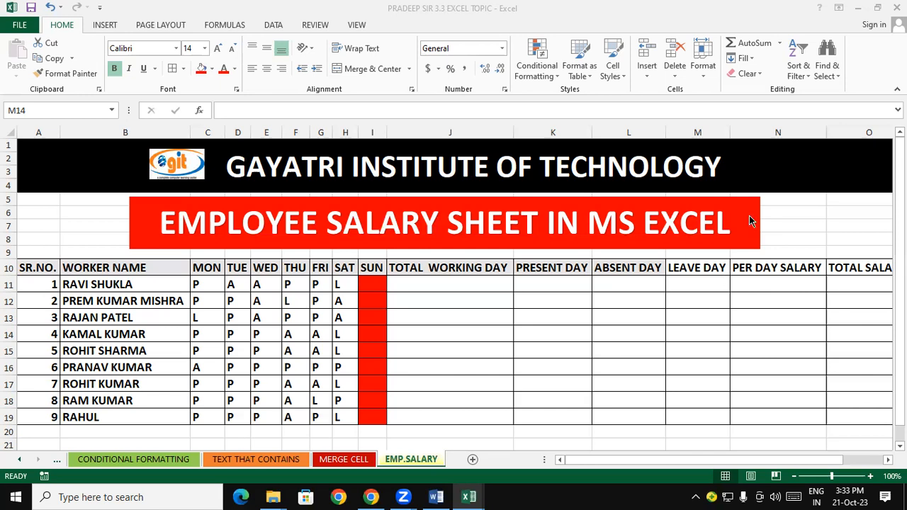
- Examine the employee table's serial numbers, worker names, Monday-to-Saturday attendance marks, red Sunday column and empty calculation columns
{"action": "left_click", "coordinate": [106, 292]}
{"action": "left_click", "coordinate": [106, 296]}
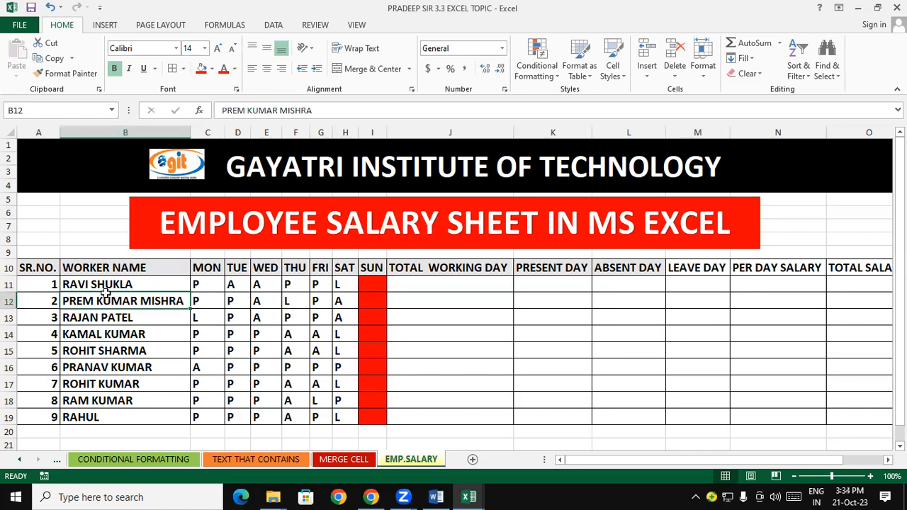
{"action": "left_click", "coordinate": [66, 73]}
{"action": "mouse_move", "coordinate": [429, 281]}
{"action": "left_mouse_down"}
{"action": "mouse_move", "coordinate": [550, 409]}
{"action": "mouse_move", "coordinate": [886, 426]}
{"action": "mouse_move", "coordinate": [717, 415]}
{"action": "mouse_move", "coordinate": [733, 423]}
{"action": "left_mouse_up"}
{"action": "scroll", "coordinate": [666, 400], "scroll_direction": "left", "scroll_amount": 2}
{"action": "left_click", "coordinate": [567, 334]}
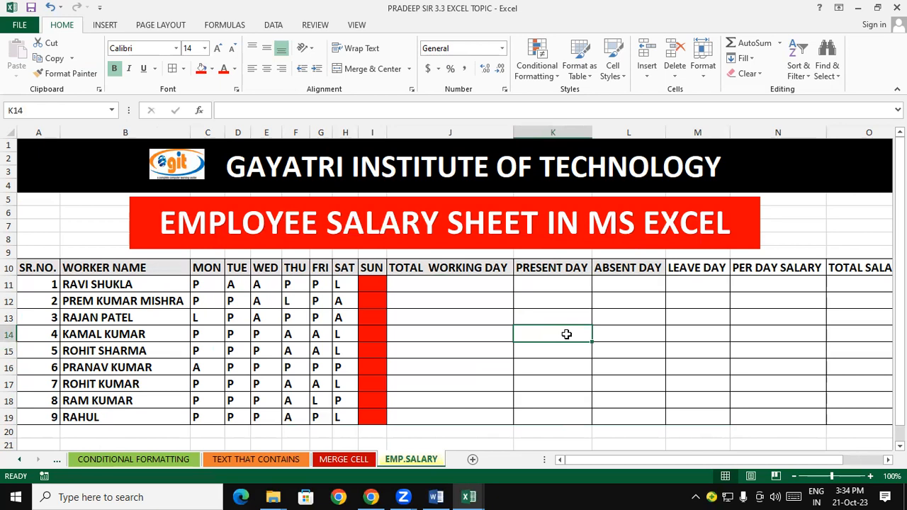
{"action": "left_click", "coordinate": [557, 350]}
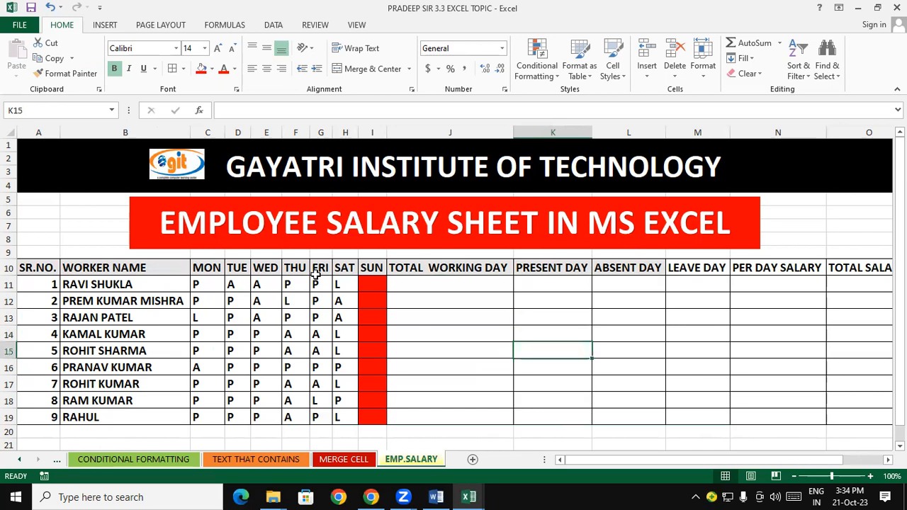
{"action": "left_click_drag", "start_coordinate": [49, 267], "coordinate": [73, 410]}
{"action": "left_click_drag", "start_coordinate": [127, 267], "coordinate": [149, 412]}
{"action": "left_click", "coordinate": [205, 271]}
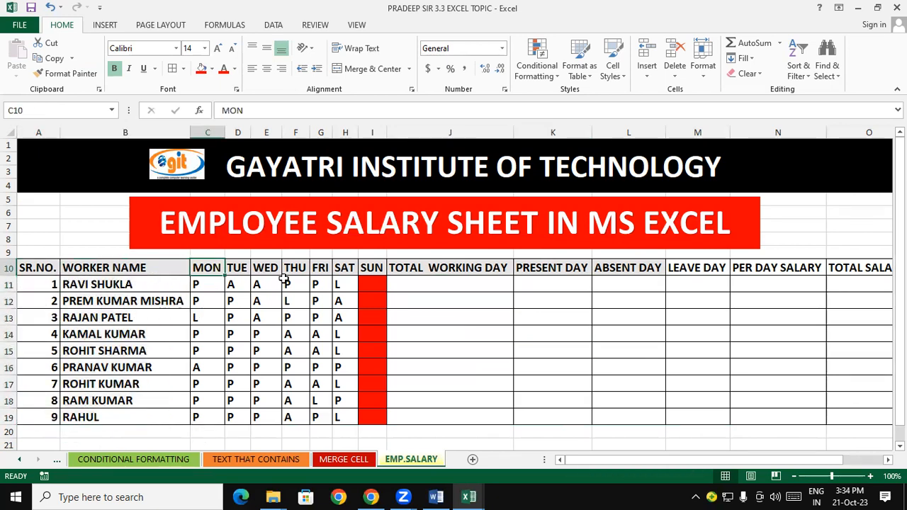
{"action": "left_click_drag", "start_coordinate": [340, 275], "coordinate": [205, 417]}
{"action": "left_click_drag", "start_coordinate": [371, 268], "coordinate": [383, 415]}
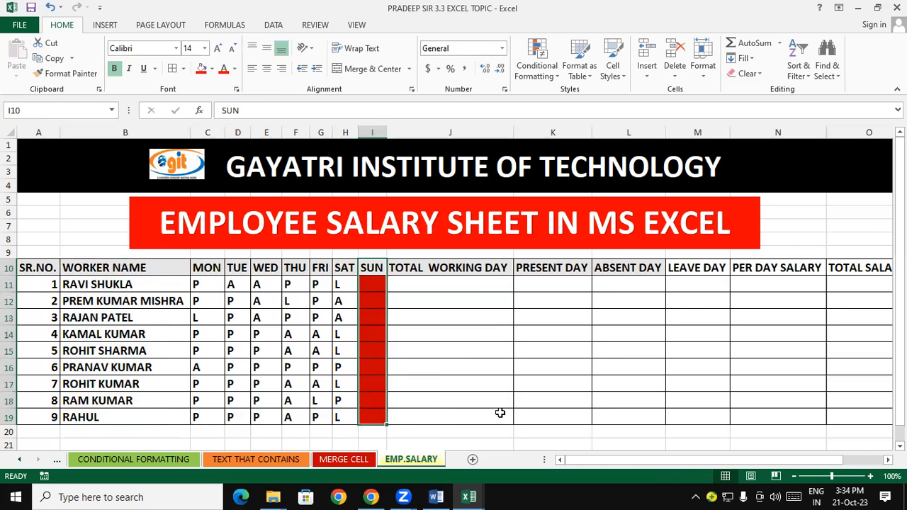
{"action": "left_click_drag", "start_coordinate": [377, 288], "coordinate": [366, 421]}
{"action": "left_click", "coordinate": [484, 380]}
{"action": "left_click_drag", "start_coordinate": [380, 283], "coordinate": [380, 432]}
{"action": "left_click", "coordinate": [483, 381]}
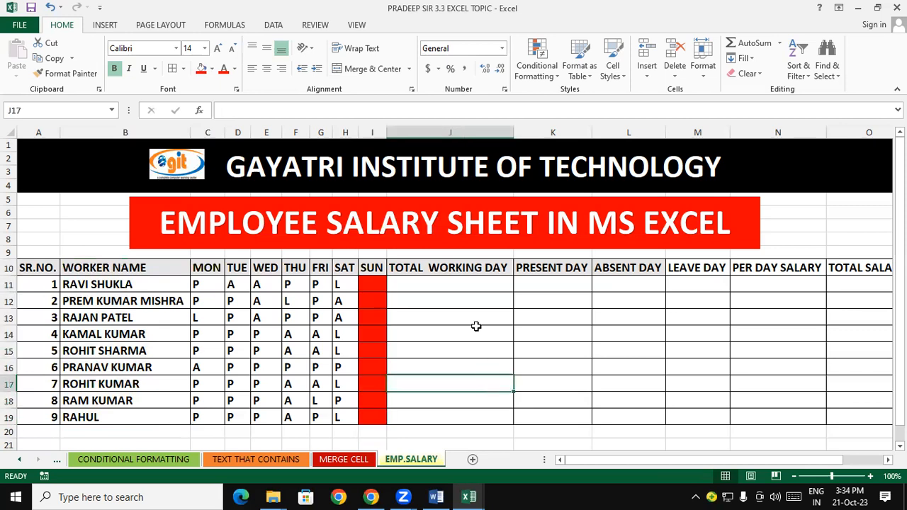
- Enter =COUNTA(C11:H11) in J11 to calculate the first worker's total working days
{"action": "left_click", "coordinate": [478, 279]}
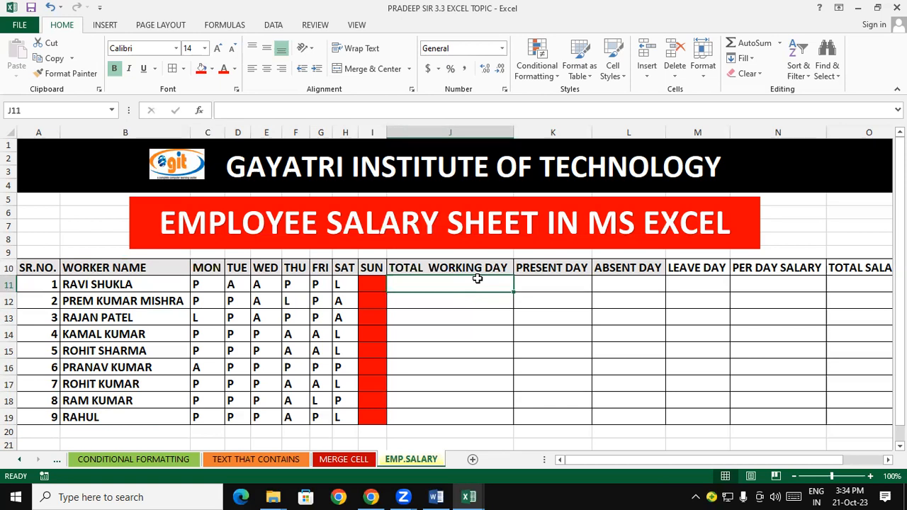
{"action": "type", "text": "="}
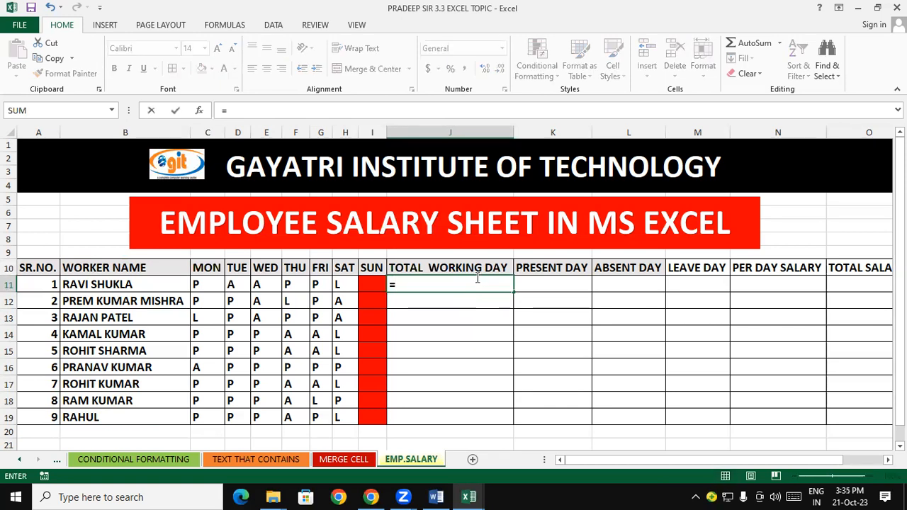
{"action": "type", "text": "COUNTA"}
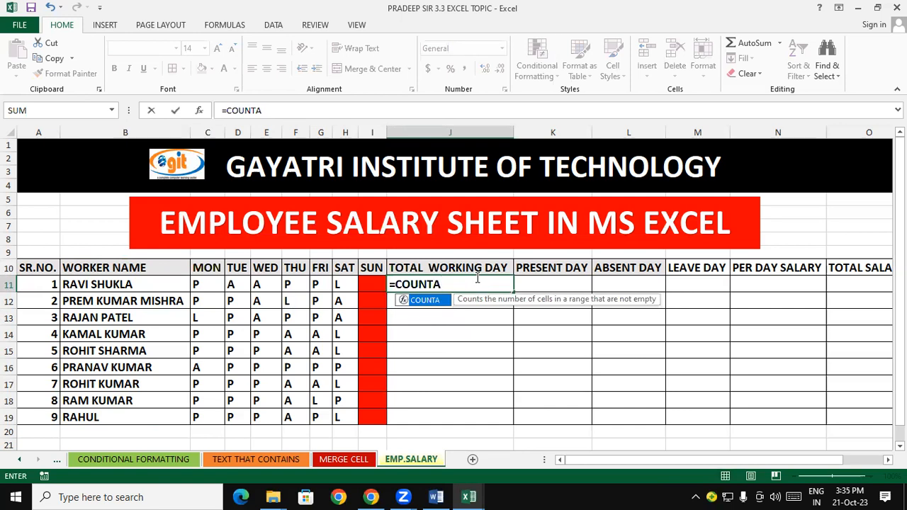
{"action": "type", "text": "("}
{"action": "left_click_drag", "start_coordinate": [207, 287], "coordinate": [321, 285]}
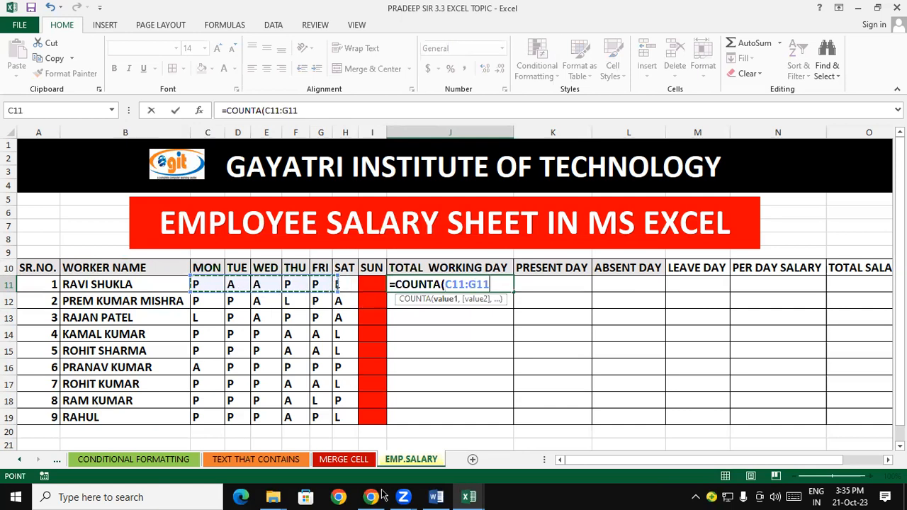
{"action": "left_click_drag", "start_coordinate": [210, 284], "coordinate": [342, 284]}
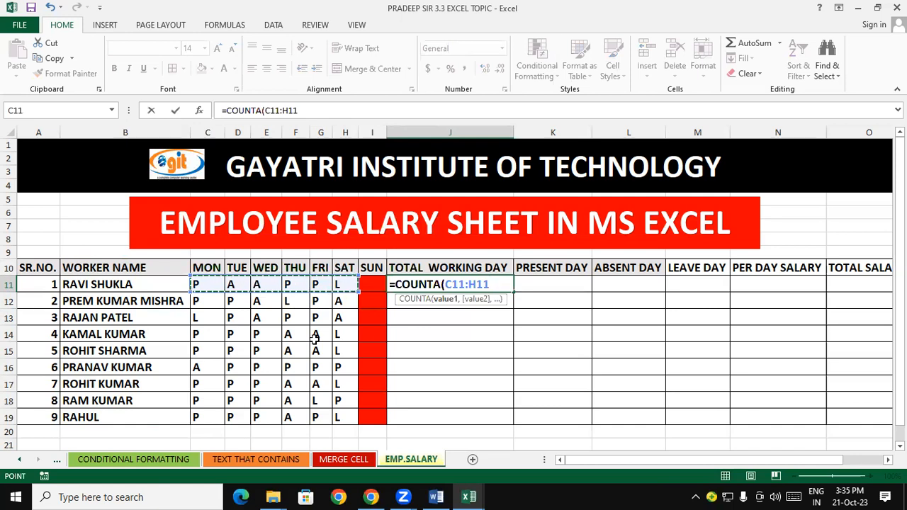
{"action": "type", "text": ")"}
{"action": "key", "text": "ctrl+Return"}
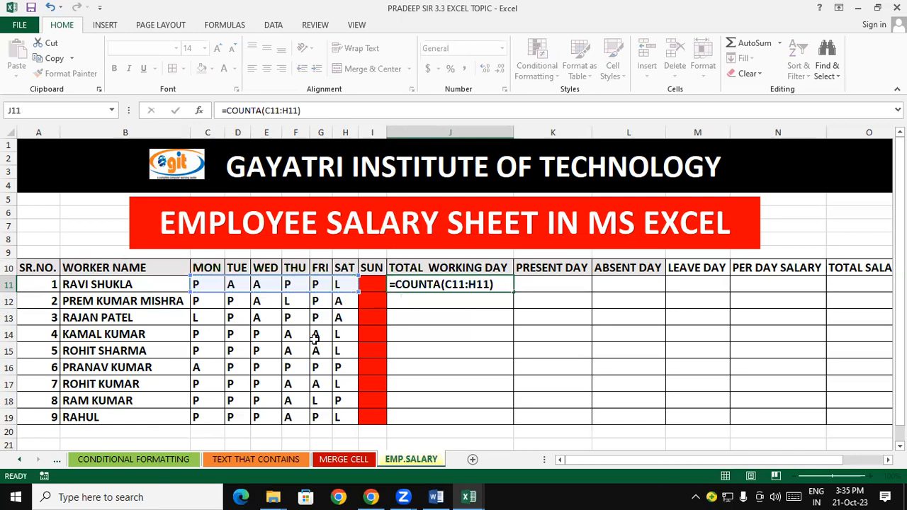
{"action": "key", "text": "Return"}
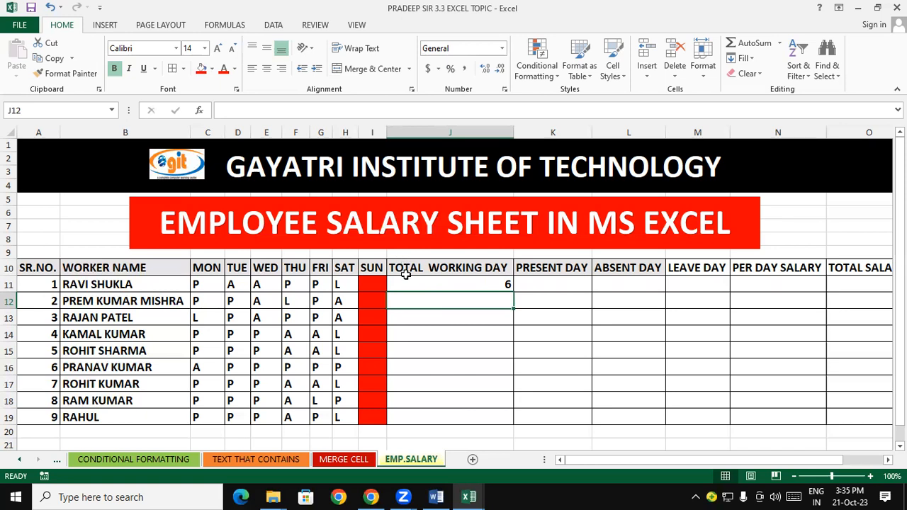
- Fill the total working day formula from J11 down to J19 for all workers
{"action": "left_click", "coordinate": [453, 317]}
{"action": "left_click", "coordinate": [477, 287]}
{"action": "left_click", "coordinate": [469, 316]}
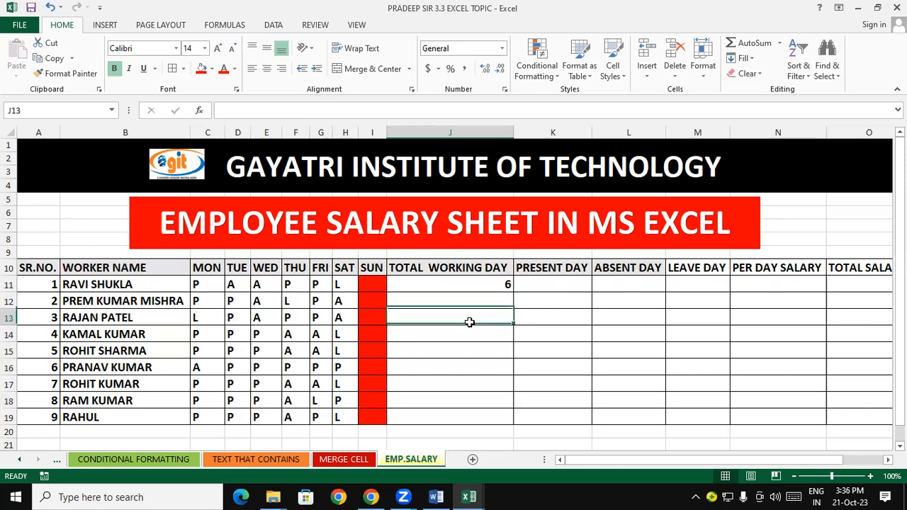
{"action": "left_click", "coordinate": [468, 287]}
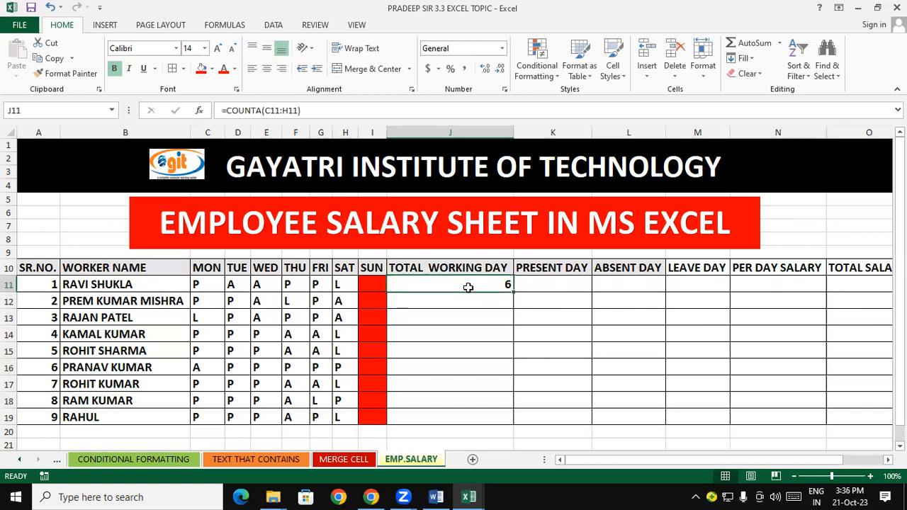
{"action": "double_click", "coordinate": [512, 291]}
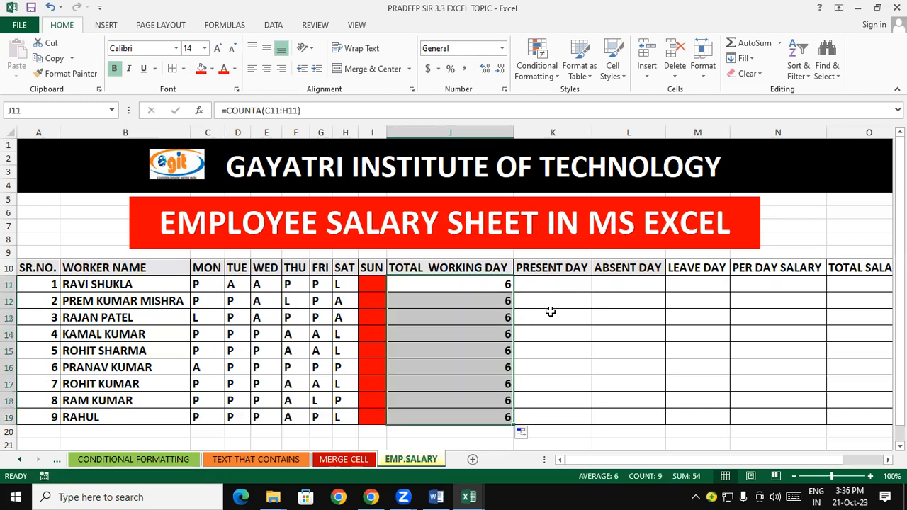
- Center the total working day values in J11:J19 horizontally
{"action": "left_click", "coordinate": [547, 312]}
{"action": "left_click_drag", "start_coordinate": [463, 282], "coordinate": [479, 418]}
{"action": "left_click_drag", "start_coordinate": [469, 335], "coordinate": [469, 400]}
{"action": "left_click", "coordinate": [267, 68]}
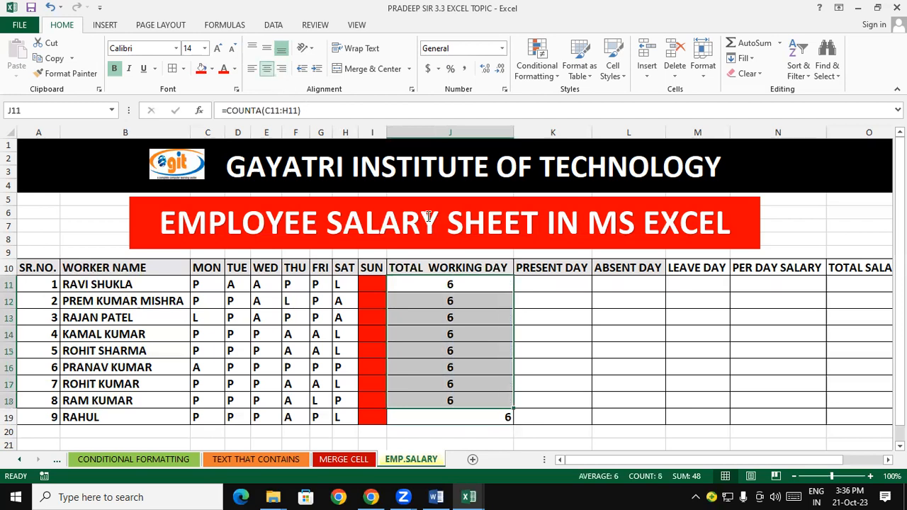
{"action": "left_click", "coordinate": [478, 417]}
{"action": "left_click", "coordinate": [267, 68]}
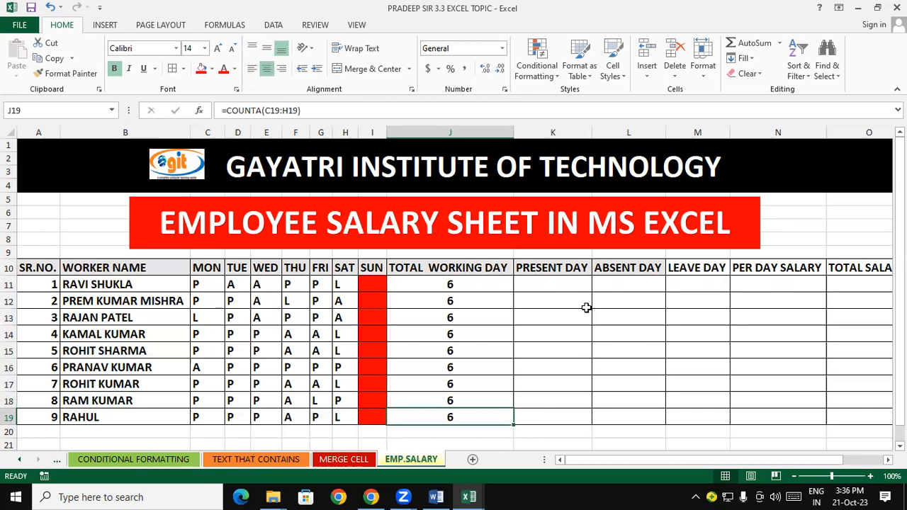
- Examine the first worker's attendance marks in row 11 and the empty Present Day column
{"action": "left_click", "coordinate": [570, 284]}
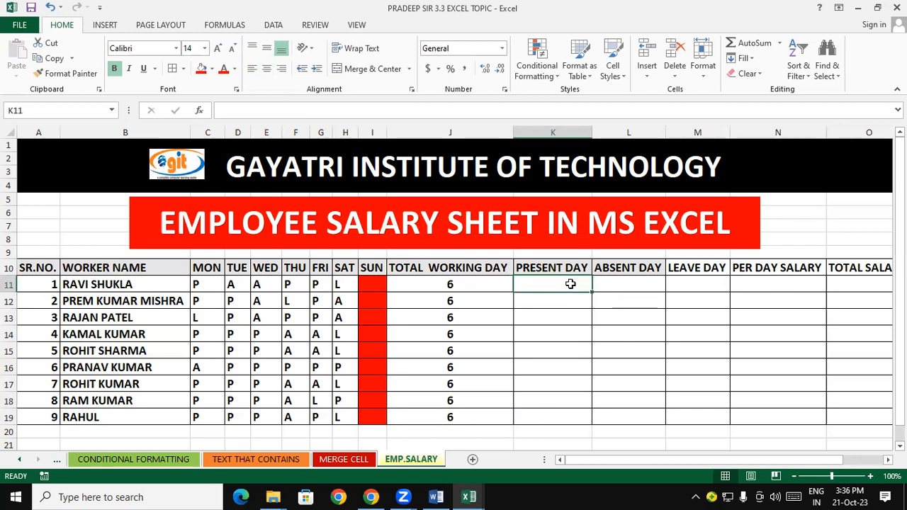
{"action": "left_click", "coordinate": [587, 351]}
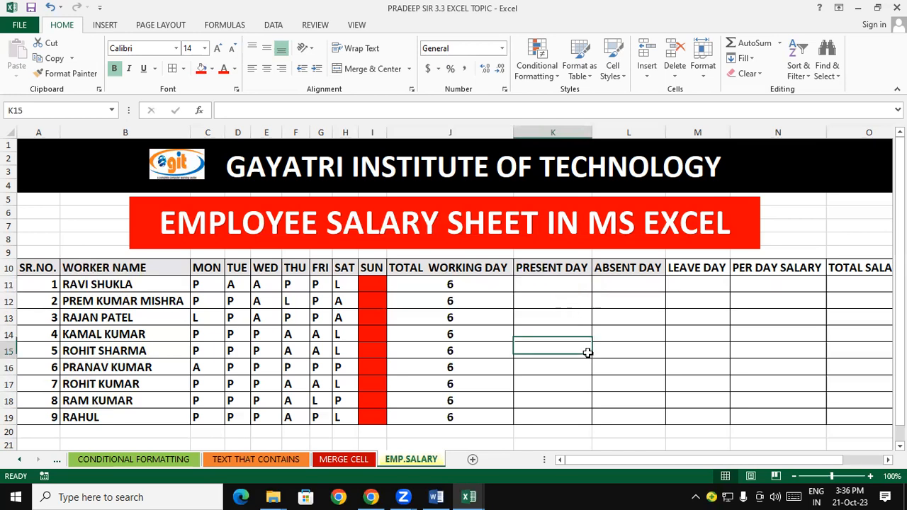
{"action": "left_click", "coordinate": [151, 284]}
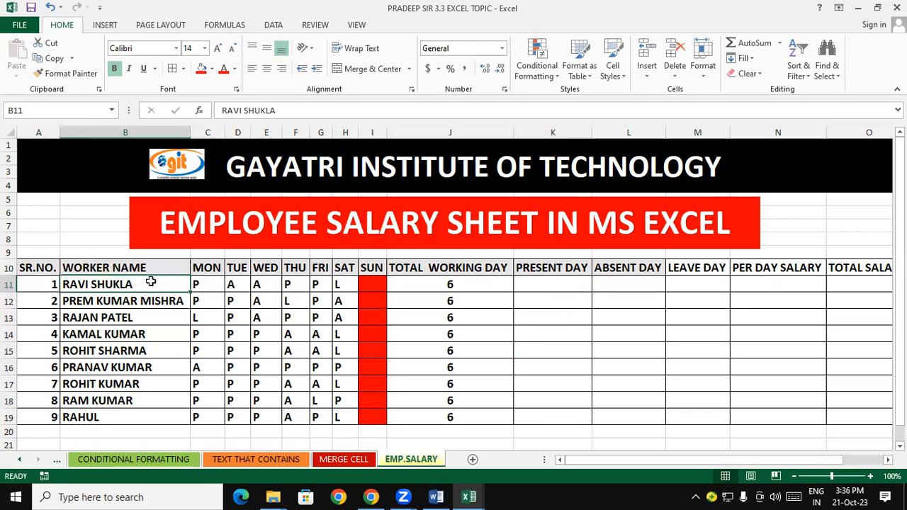
{"action": "left_click_drag", "start_coordinate": [208, 285], "coordinate": [304, 282]}
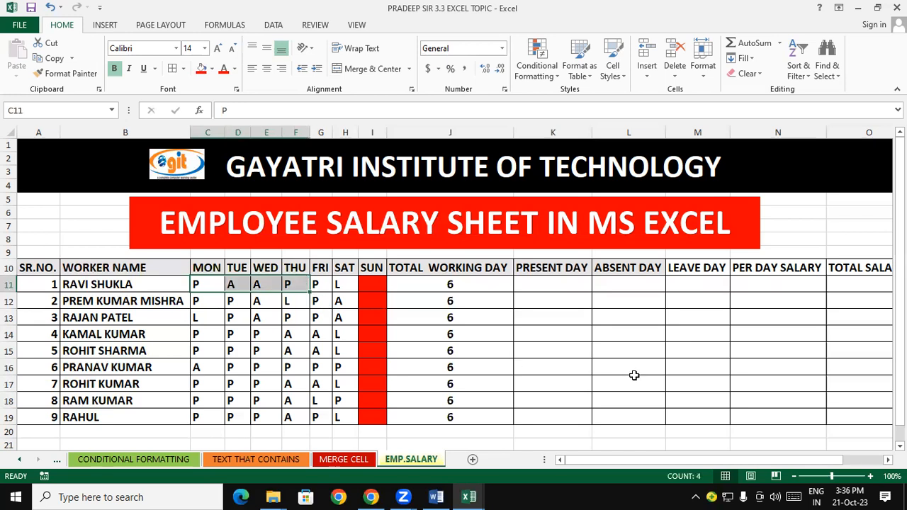
{"action": "left_click", "coordinate": [635, 376]}
{"action": "left_click", "coordinate": [546, 284]}
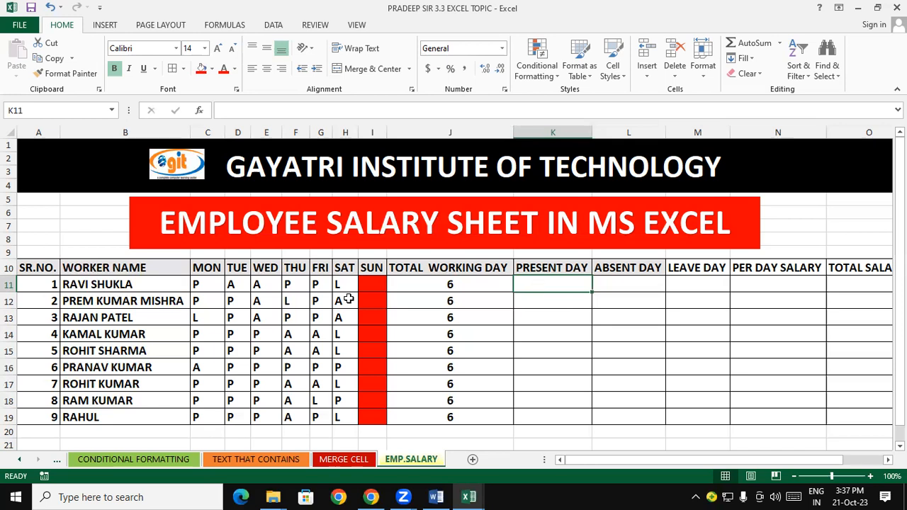
{"action": "left_click_drag", "start_coordinate": [198, 286], "coordinate": [241, 273]}
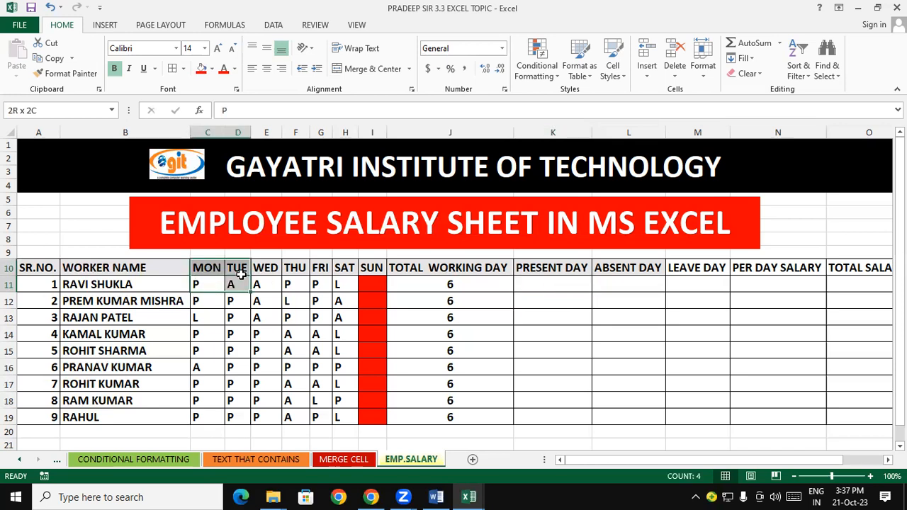
{"action": "left_click_drag", "start_coordinate": [77, 284], "coordinate": [209, 286]}
{"action": "left_click_drag", "start_coordinate": [317, 285], "coordinate": [337, 285]}
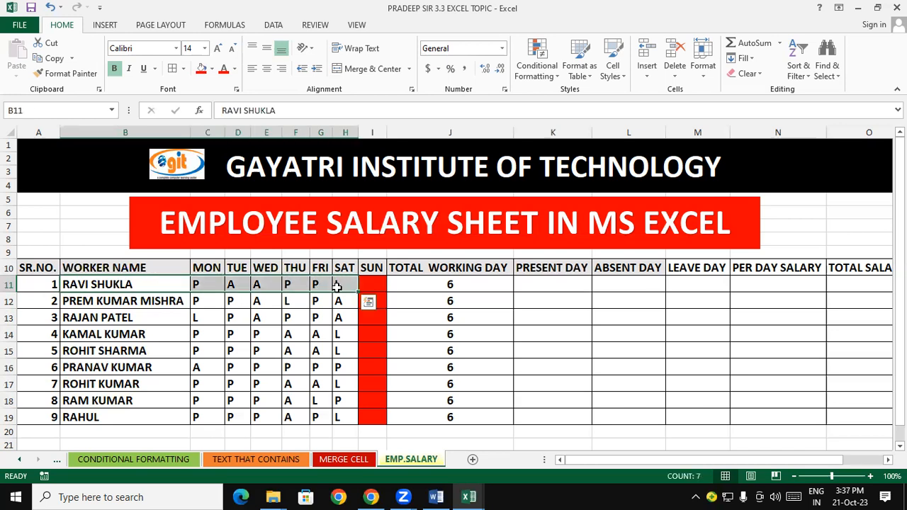
{"action": "left_click", "coordinate": [324, 318]}
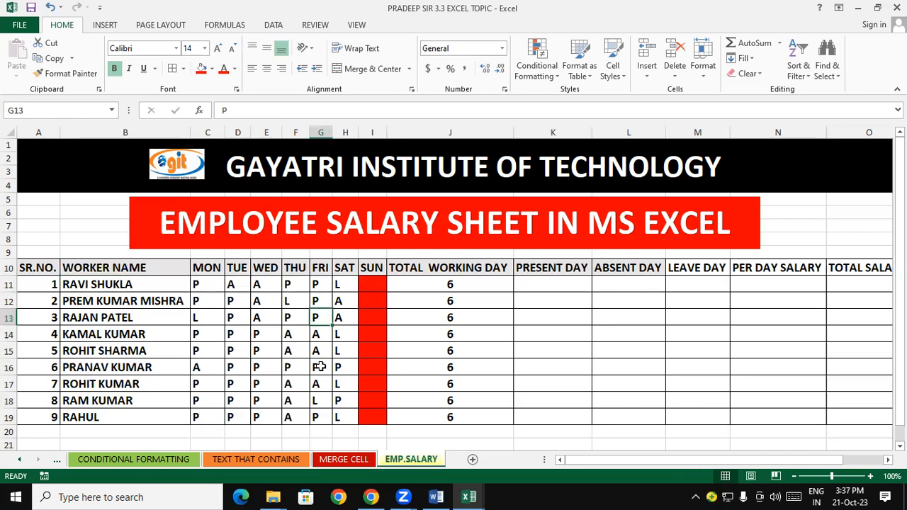
- Enter =COUNTIF(C11:H11,"P") in K11 to count the first worker's present days
{"action": "left_click", "coordinate": [572, 282]}
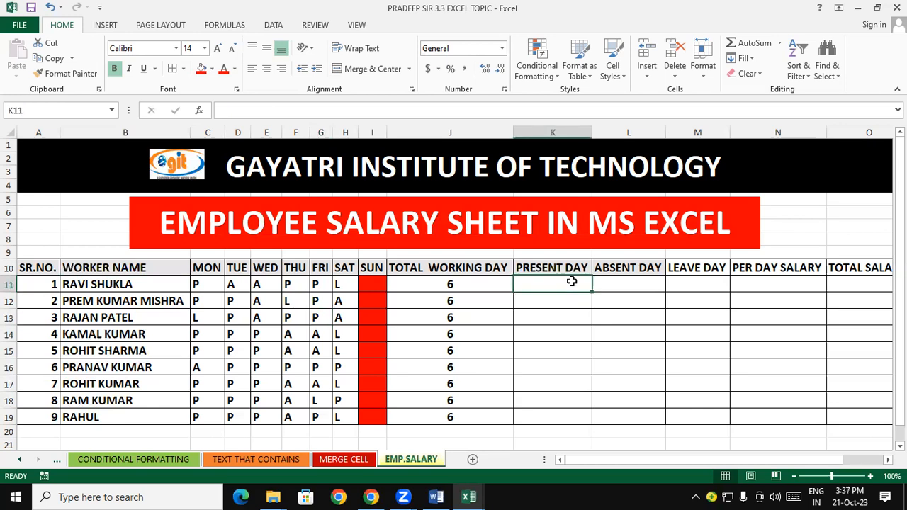
{"action": "type", "text": "="}
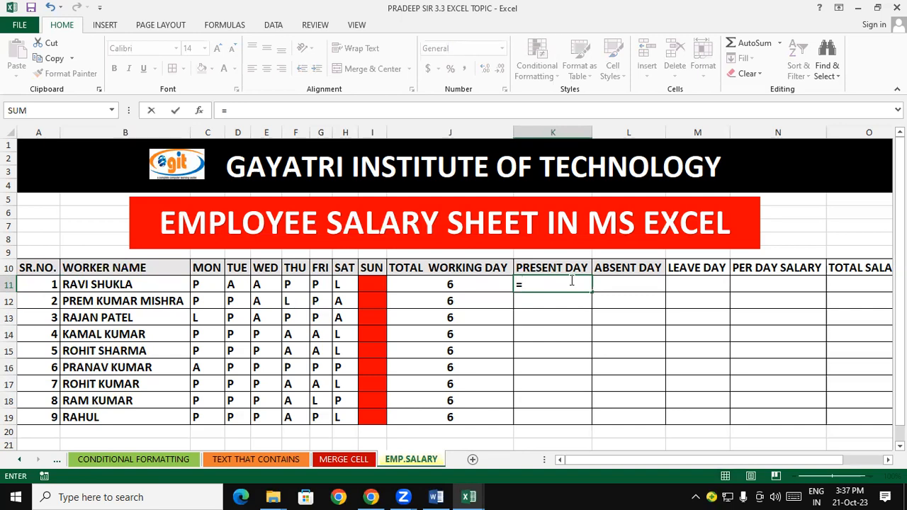
{"action": "type", "text": "COUNTIF"}
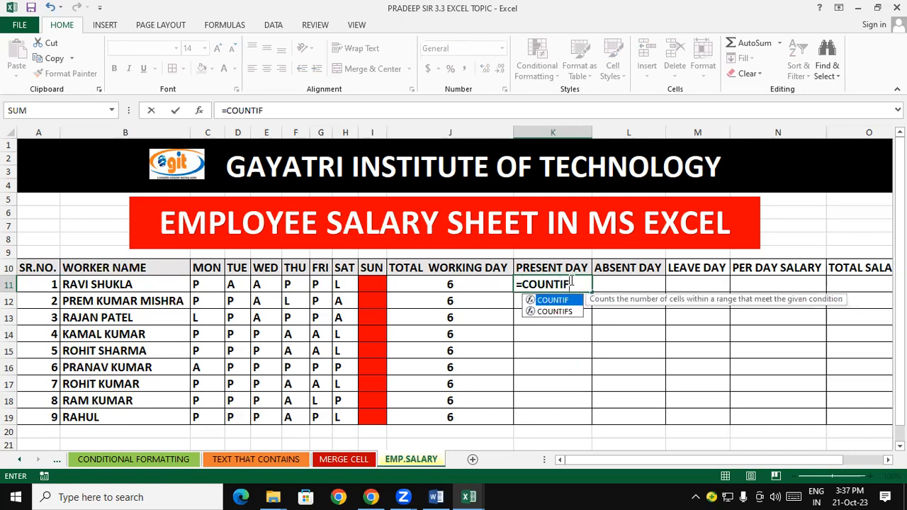
{"action": "type", "text": "("}
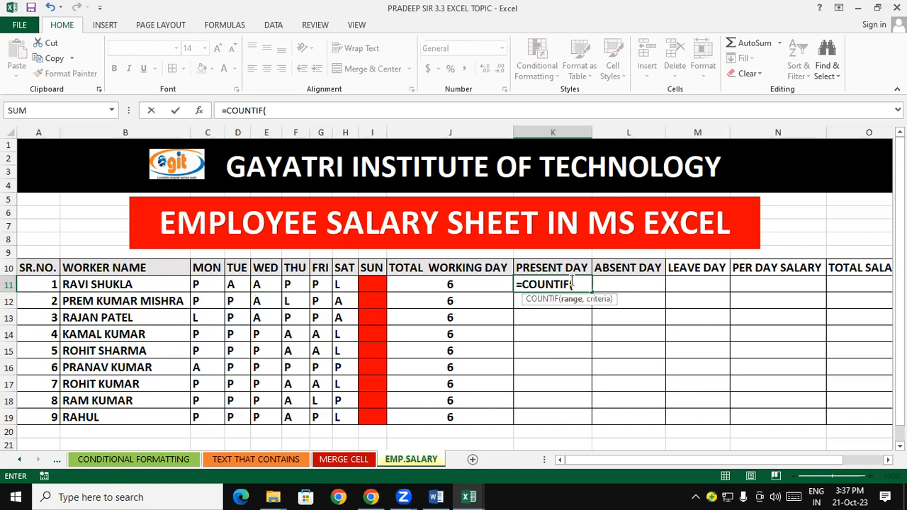
{"action": "left_click_drag", "start_coordinate": [210, 284], "coordinate": [337, 285]}
{"action": "type", "text": ",\"P"}
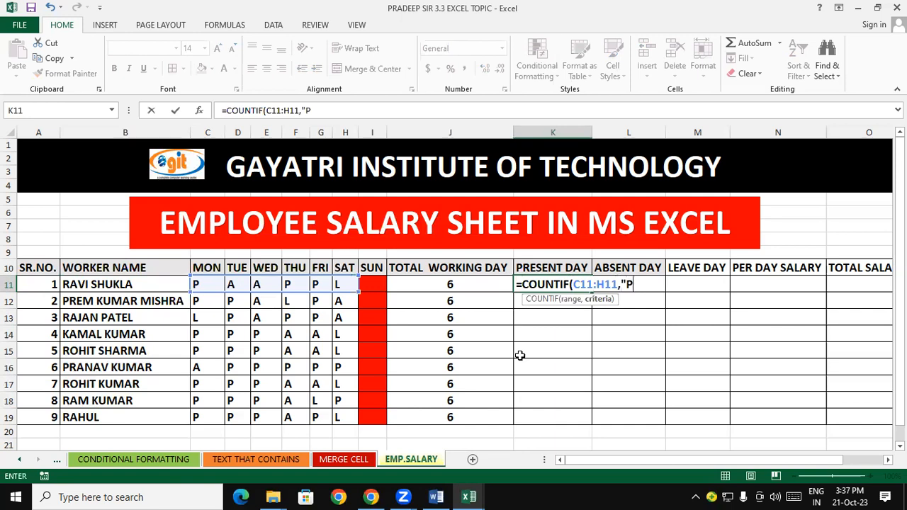
{"action": "type", "text": "\""}
{"action": "type", "text": ")"}
{"action": "key", "text": "Return"}
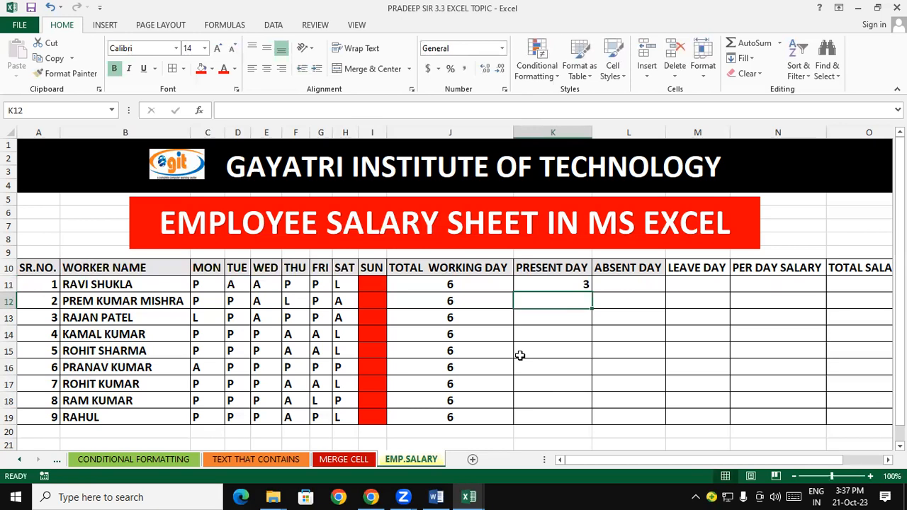
- Fill the present day formula from K11 down to K19 and check row 17 against its attendance marks
{"action": "left_click", "coordinate": [534, 286]}
{"action": "double_click", "coordinate": [591, 292]}
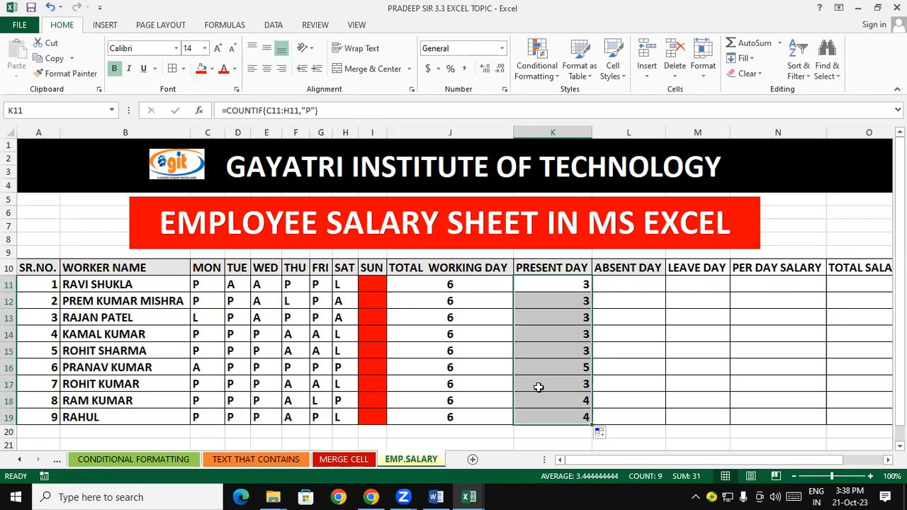
{"action": "left_click", "coordinate": [571, 381]}
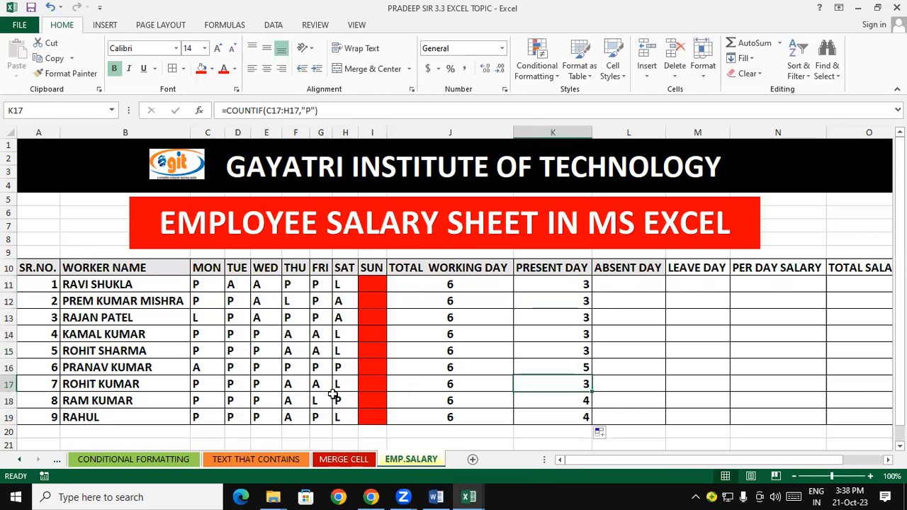
{"action": "left_click", "coordinate": [294, 382]}
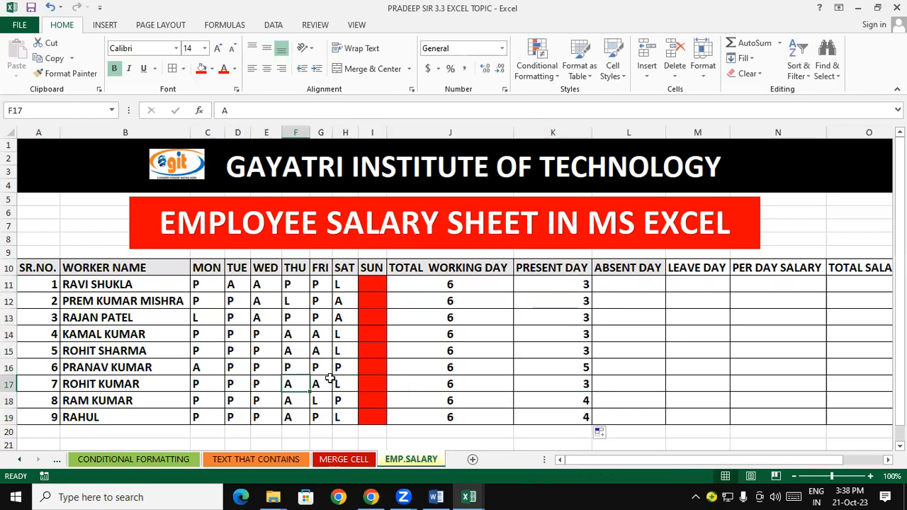
- Change the Thursday attendance marks in F17 and F14 to P and check the Present Day column
{"action": "type", "text": "P"}
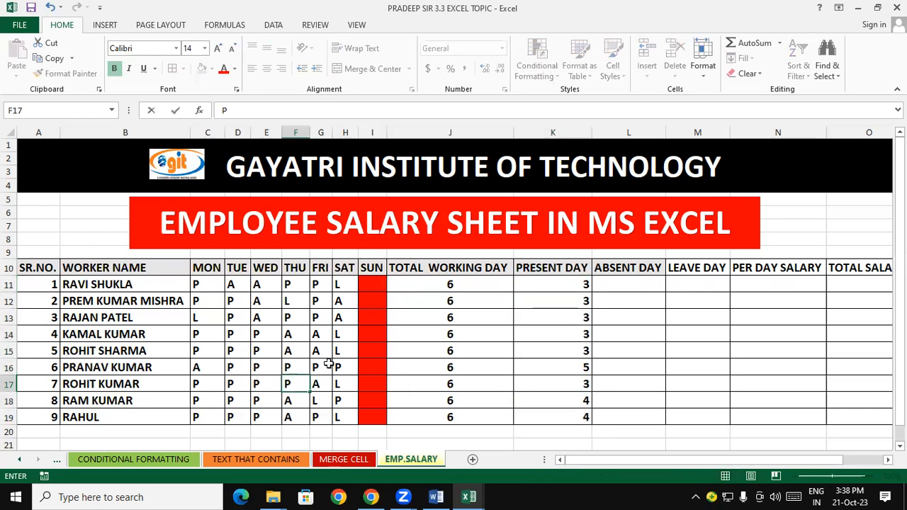
{"action": "left_click", "coordinate": [787, 377]}
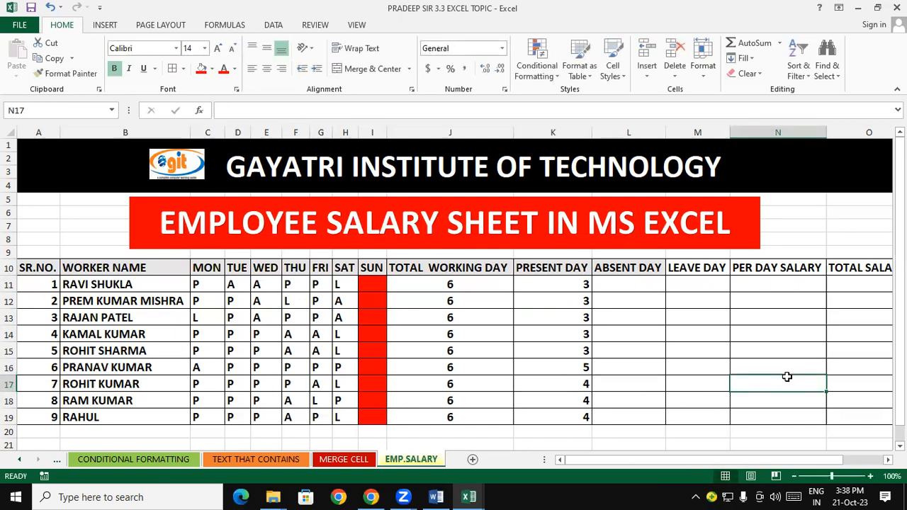
{"action": "left_click_drag", "start_coordinate": [580, 317], "coordinate": [578, 417]}
{"action": "left_click", "coordinate": [658, 394]}
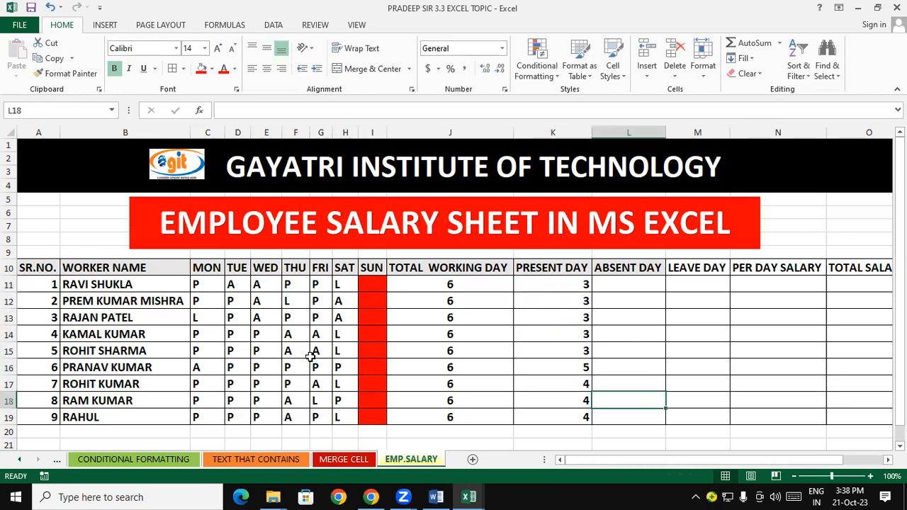
{"action": "left_click", "coordinate": [299, 334]}
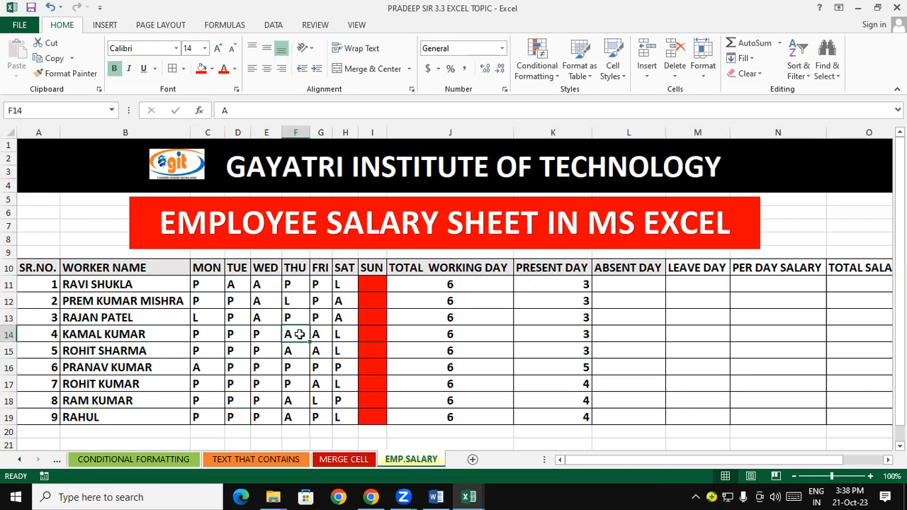
{"action": "type", "text": "P"}
{"action": "left_click", "coordinate": [779, 347]}
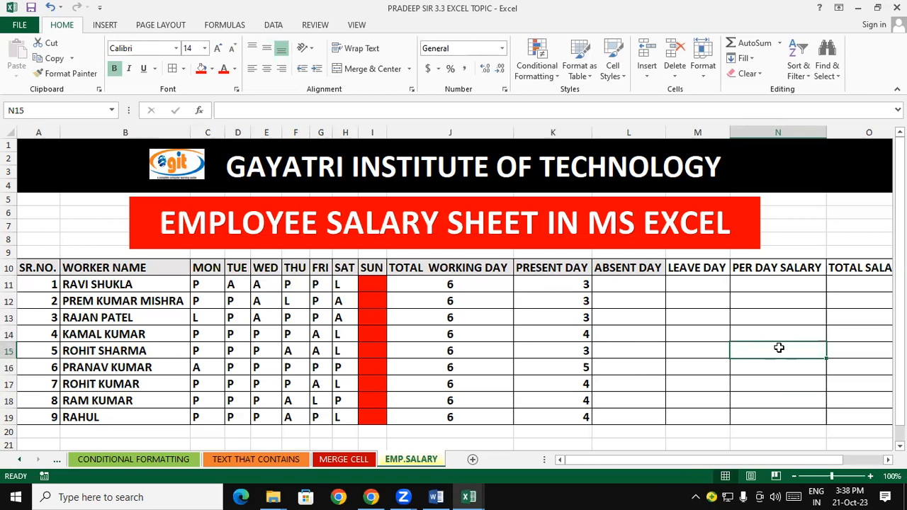
- Review the attendance marks alongside the Present Day and Total Working Day columns
{"action": "left_click_drag", "start_coordinate": [238, 302], "coordinate": [296, 368]}
{"action": "left_click_drag", "start_coordinate": [556, 273], "coordinate": [561, 417]}
{"action": "left_click_drag", "start_coordinate": [460, 292], "coordinate": [469, 417]}
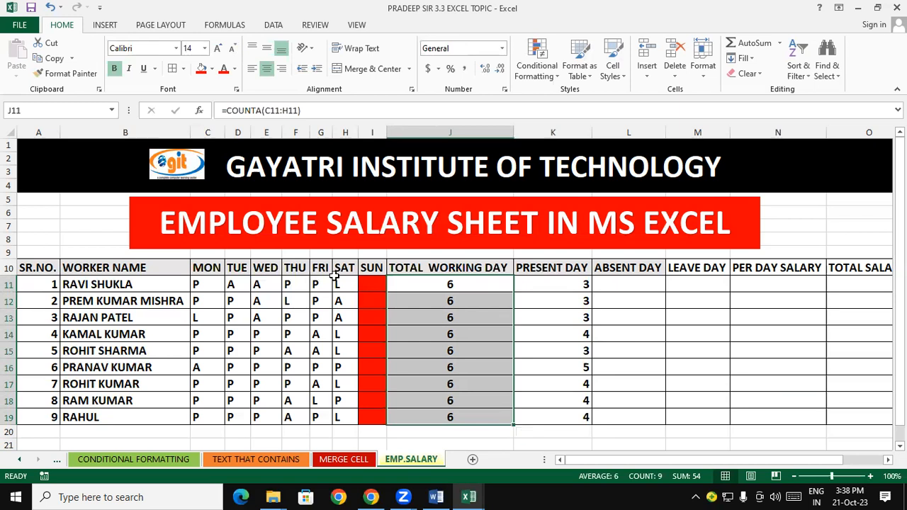
{"action": "left_click_drag", "start_coordinate": [316, 273], "coordinate": [346, 287]}
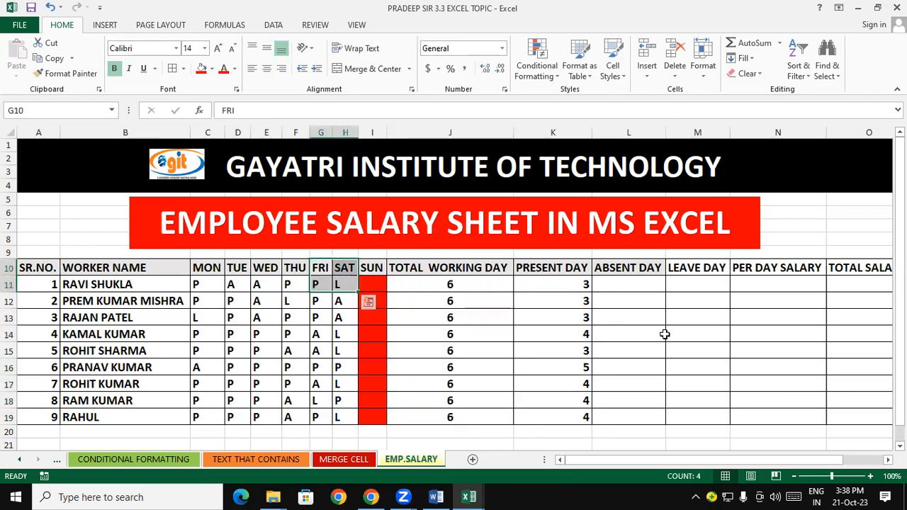
{"action": "left_click", "coordinate": [668, 333]}
- Enter =COUNTIF(C11:H11,"A") in L11 to count the first worker's absent days
{"action": "left_click", "coordinate": [643, 280]}
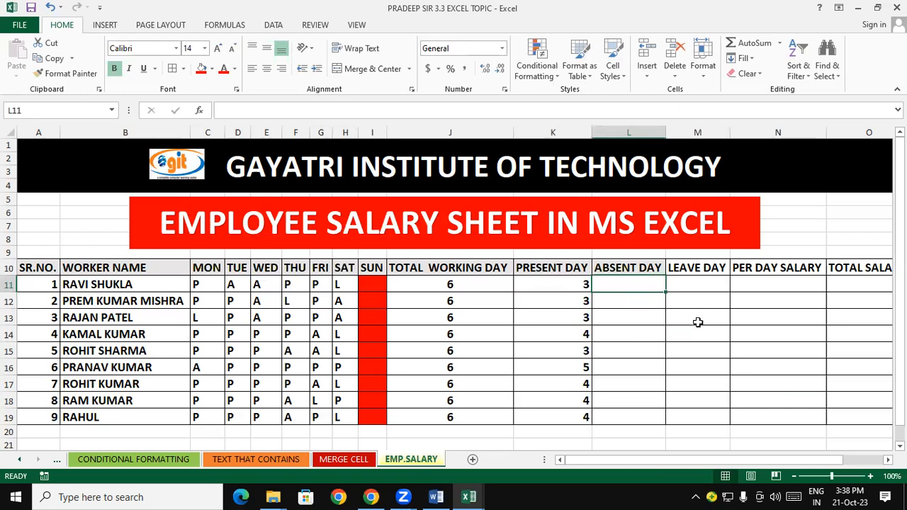
{"action": "type", "text": "="}
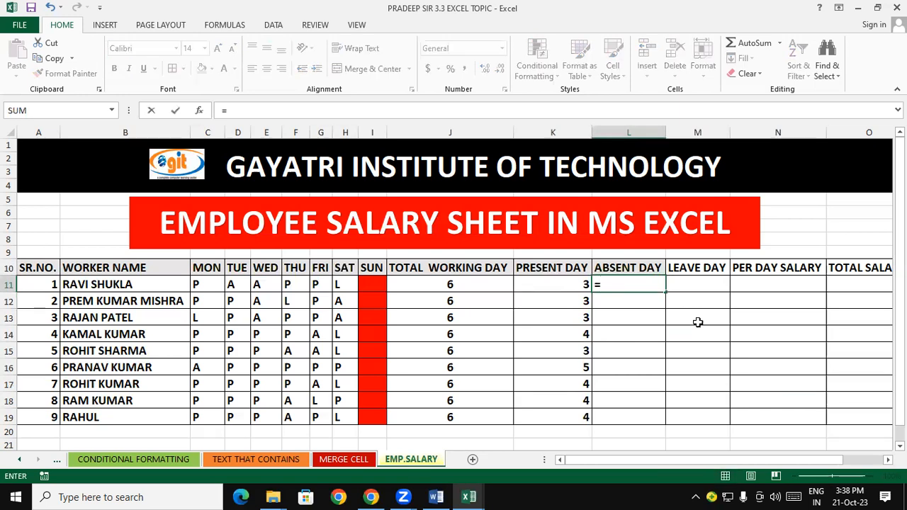
{"action": "type", "text": "C"}
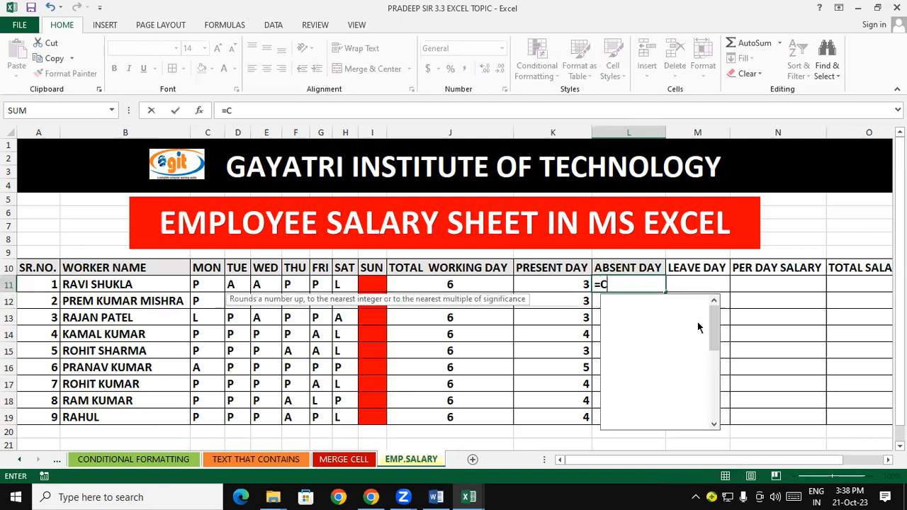
{"action": "type", "text": "OUNTIF("}
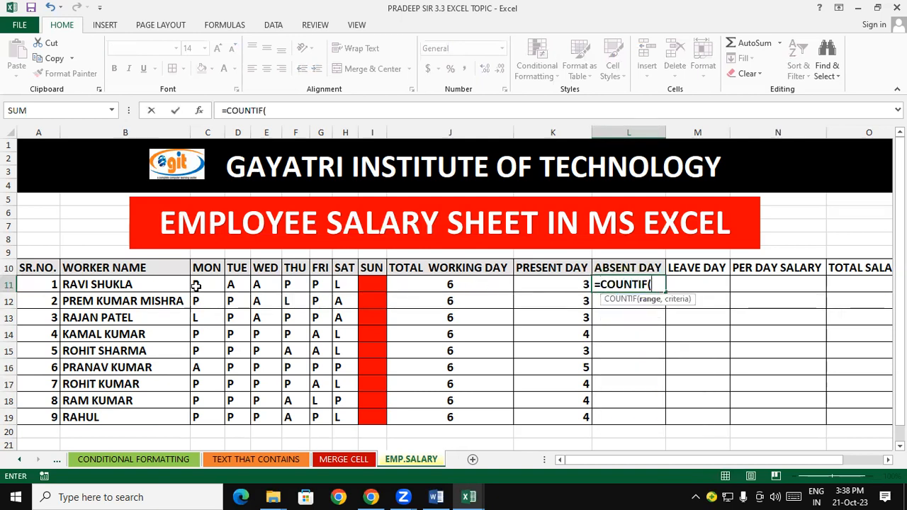
{"action": "left_click_drag", "start_coordinate": [196, 284], "coordinate": [335, 300]}
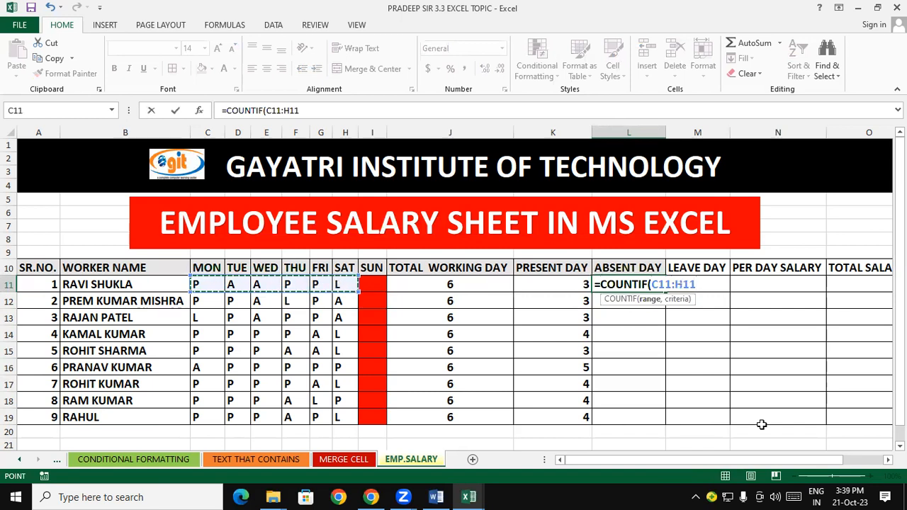
{"action": "type", "text": ",\"A\""}
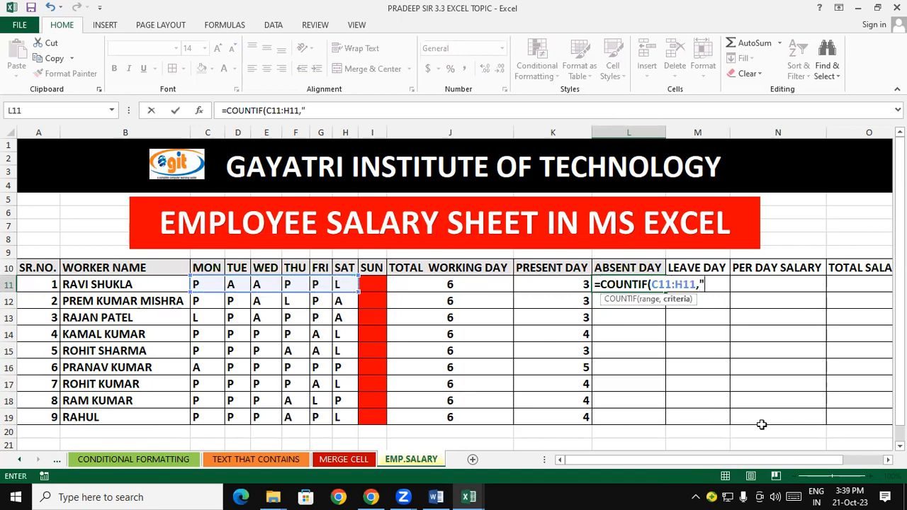
{"action": "type", "text": ")"}
{"action": "key", "text": "Return"}
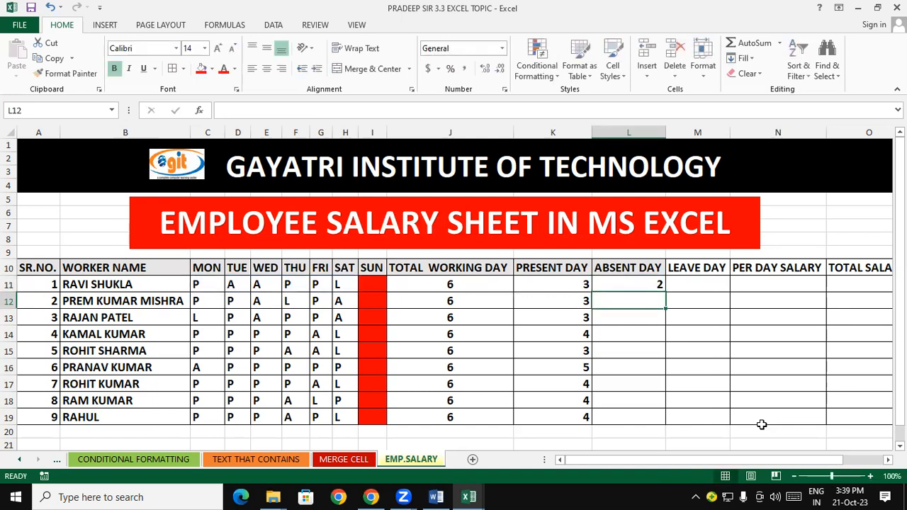
- Fill the absent day formula from L11 down to L19
{"action": "left_click", "coordinate": [660, 286]}
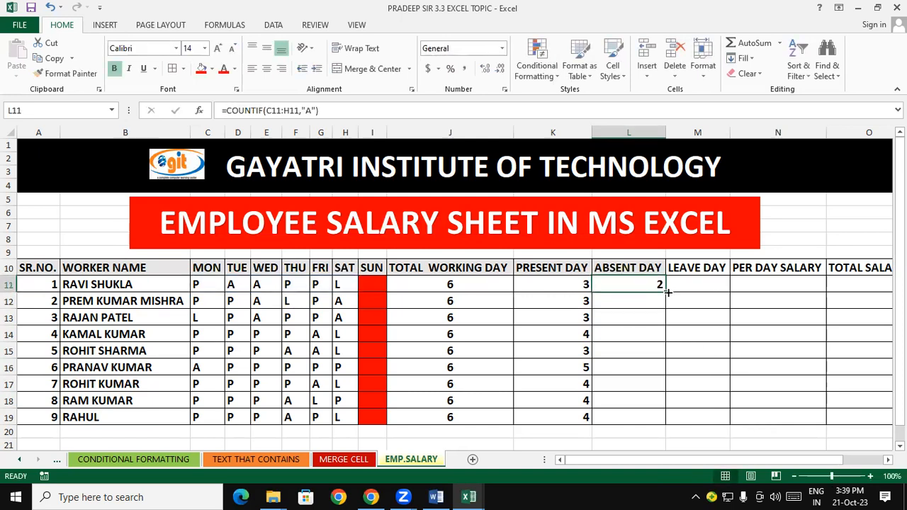
{"action": "double_click", "coordinate": [666, 291]}
{"action": "left_click", "coordinate": [705, 319]}
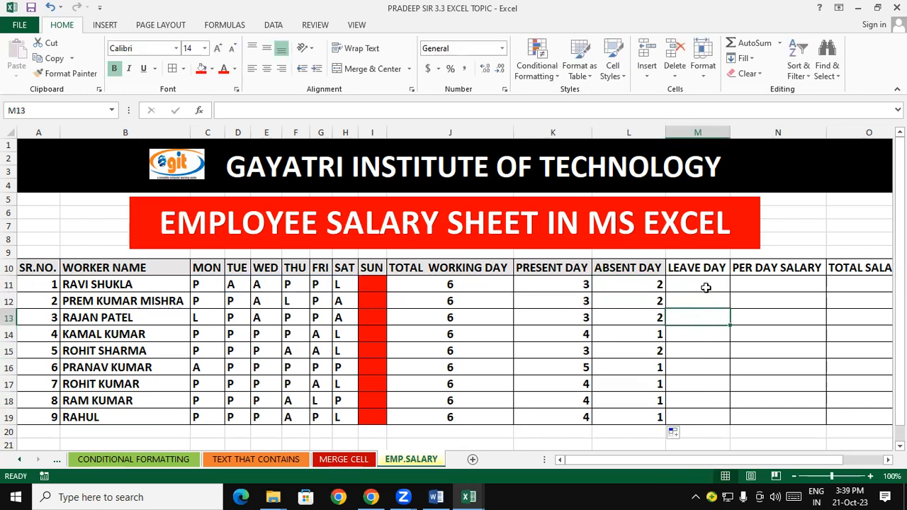
- Enter =COUNTIF(C11:H11,"L") in M11 to count the first worker's leave days
{"action": "left_click", "coordinate": [704, 287]}
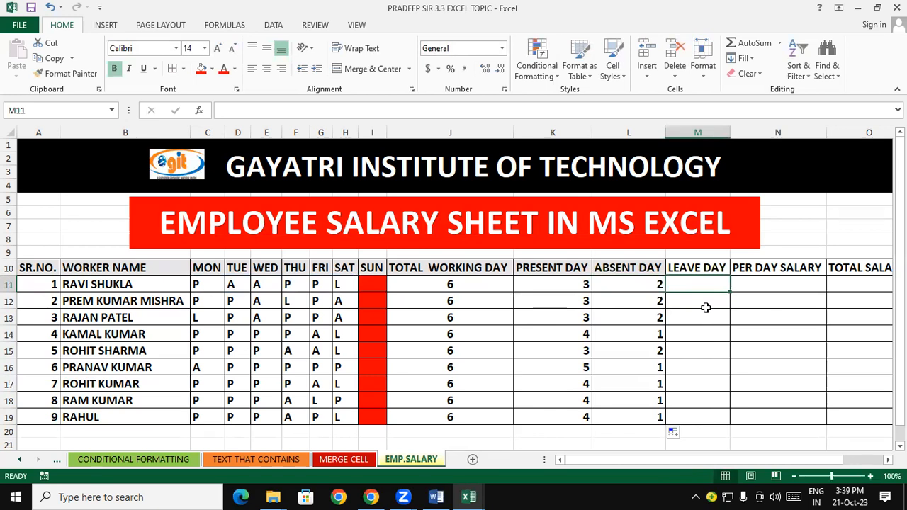
{"action": "type", "text": "=COU"}
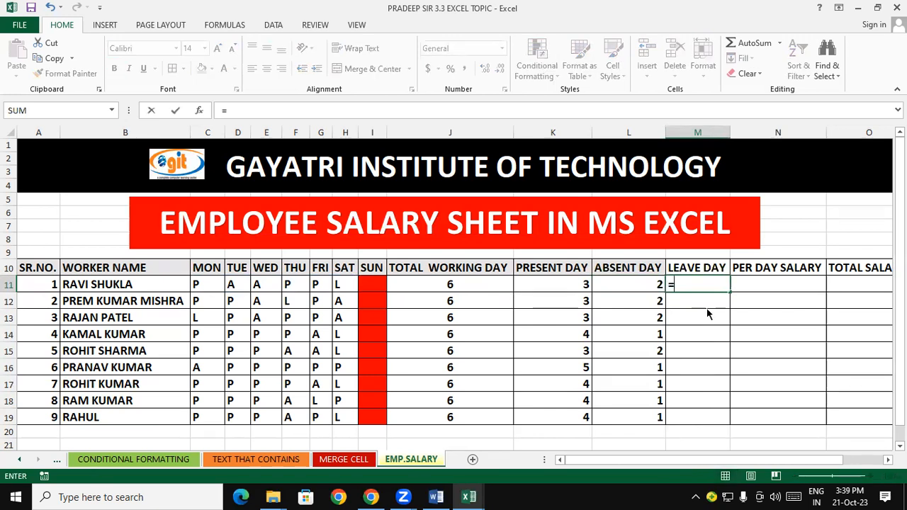
{"action": "type", "text": "NT"}
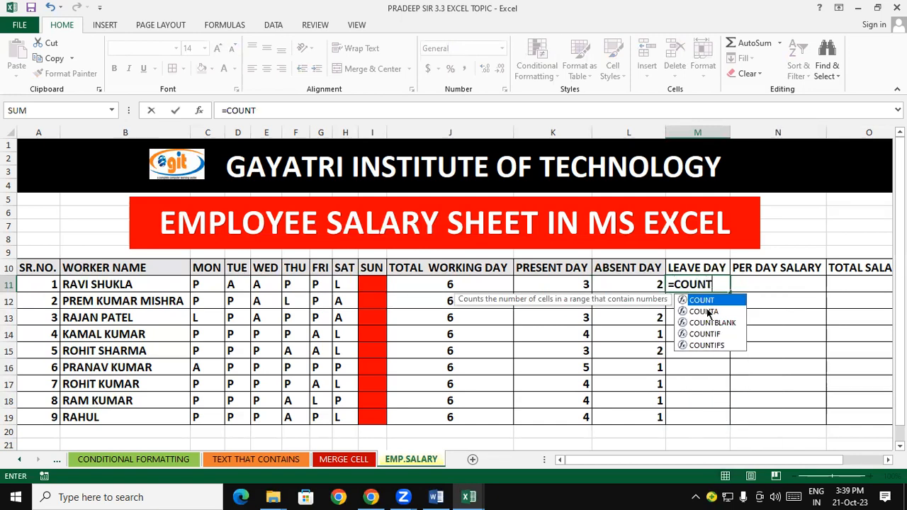
{"action": "type", "text": "IF("}
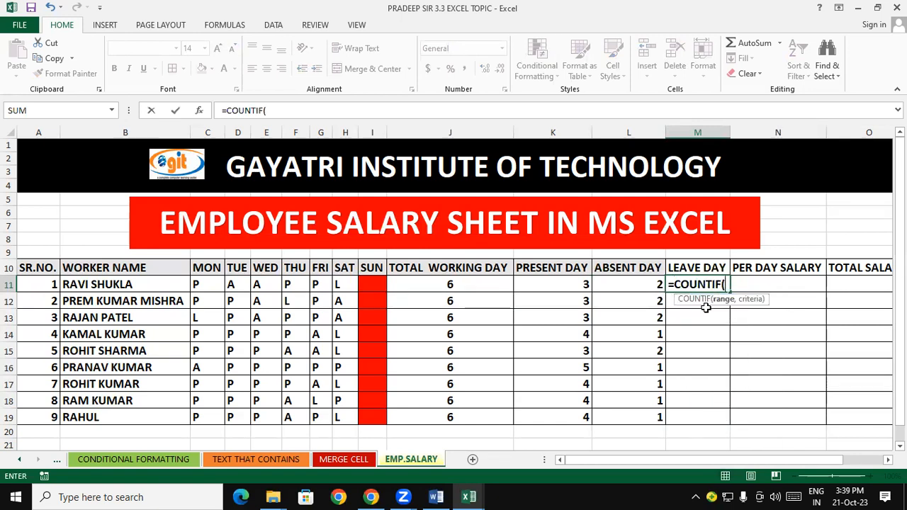
{"action": "left_click_drag", "start_coordinate": [220, 285], "coordinate": [348, 283]}
{"action": "type", "text": ",\"L"}
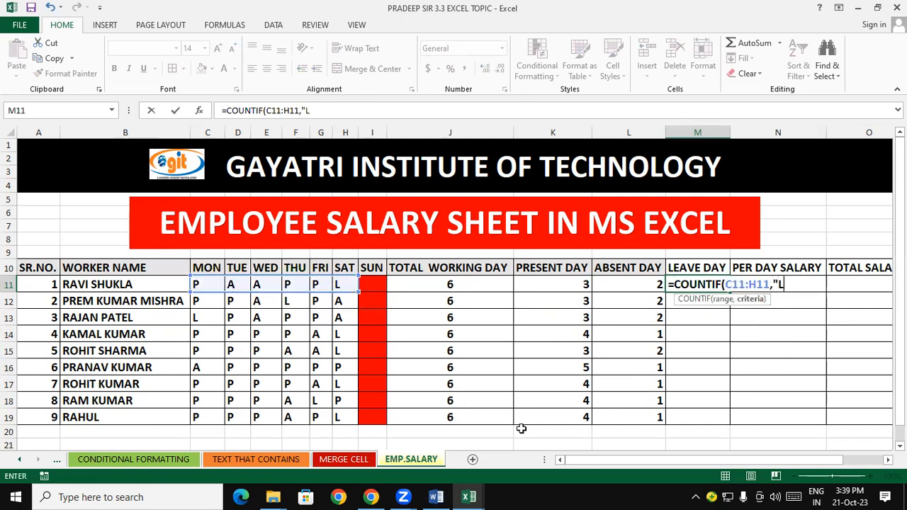
{"action": "type", "text": "\")"}
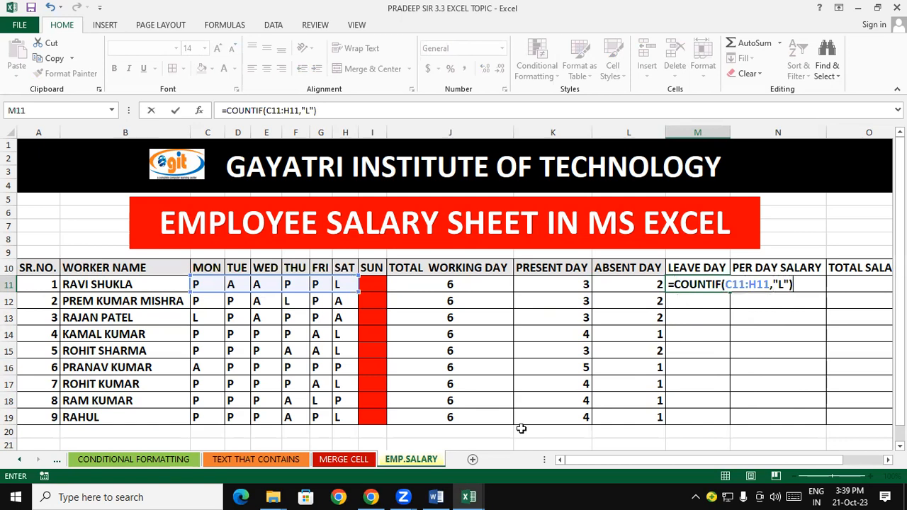
{"action": "key", "text": "Return"}
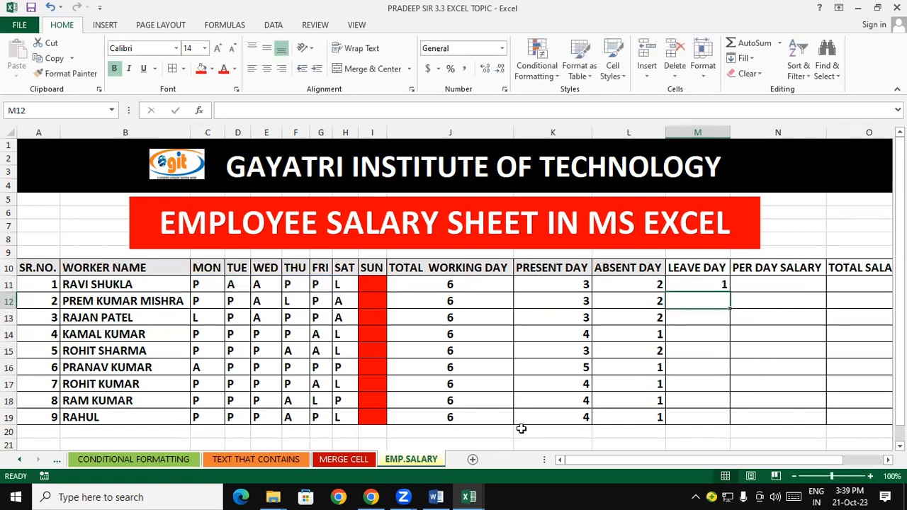
- Fill the leave day formula from M11 down to M19 and check row 16 against its attendance marks
{"action": "left_click", "coordinate": [714, 284]}
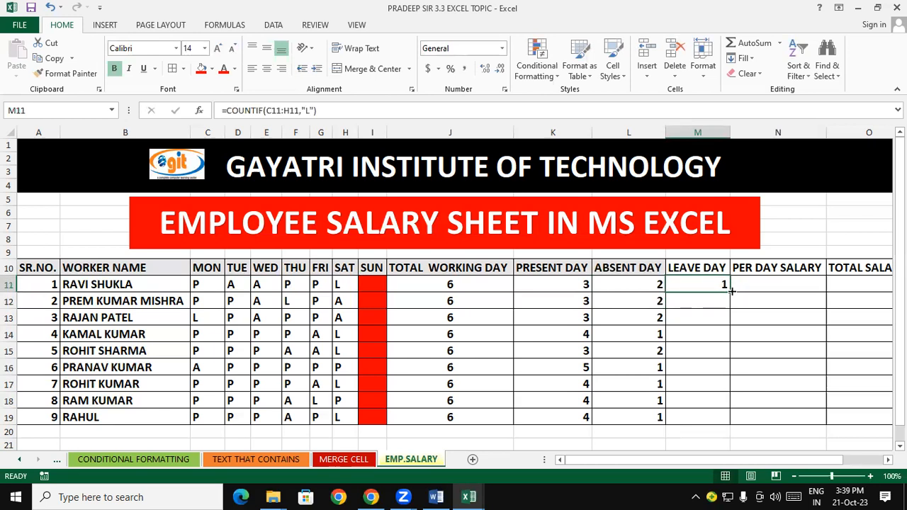
{"action": "double_click", "coordinate": [730, 292]}
{"action": "left_click", "coordinate": [757, 291]}
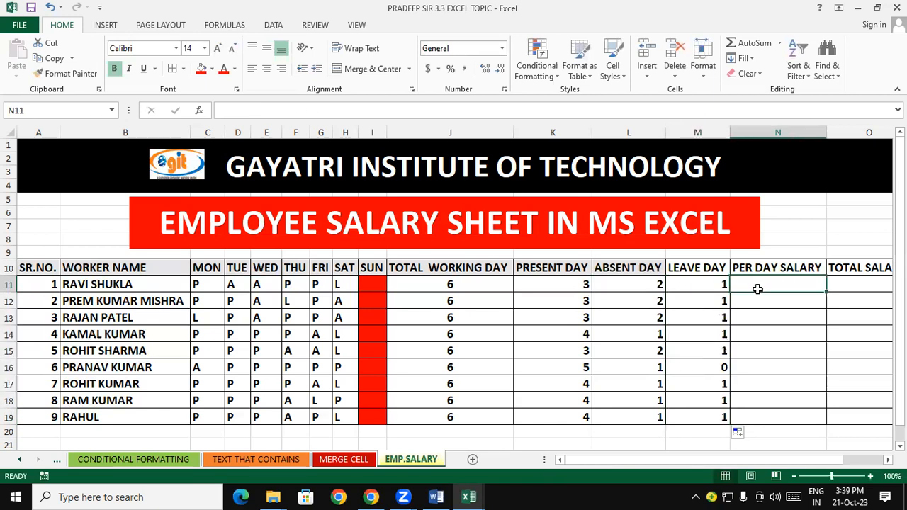
{"action": "left_click", "coordinate": [723, 366]}
{"action": "left_click_drag", "start_coordinate": [567, 378], "coordinate": [118, 373]}
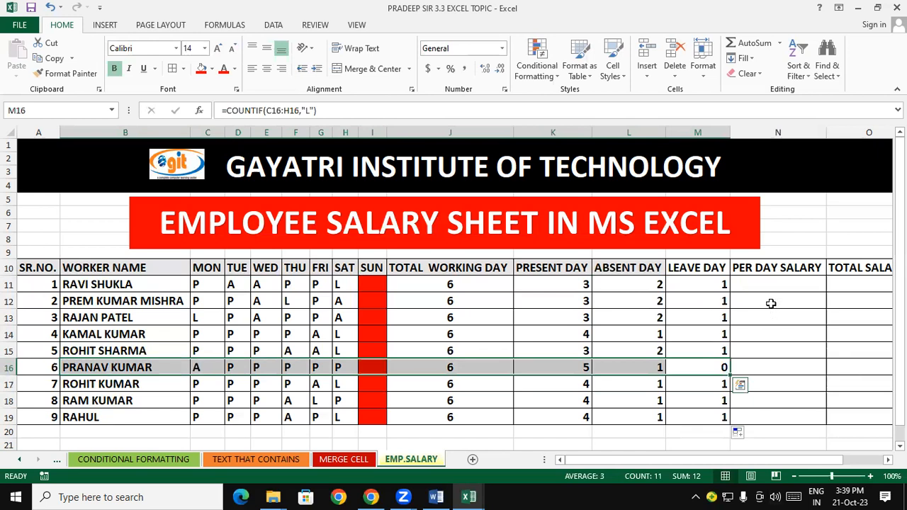
- Enter per day salaries of 600, 1000, 2000, 100 and 500 in cells N11 to N15 for the first five workers
{"action": "left_click", "coordinate": [775, 281]}
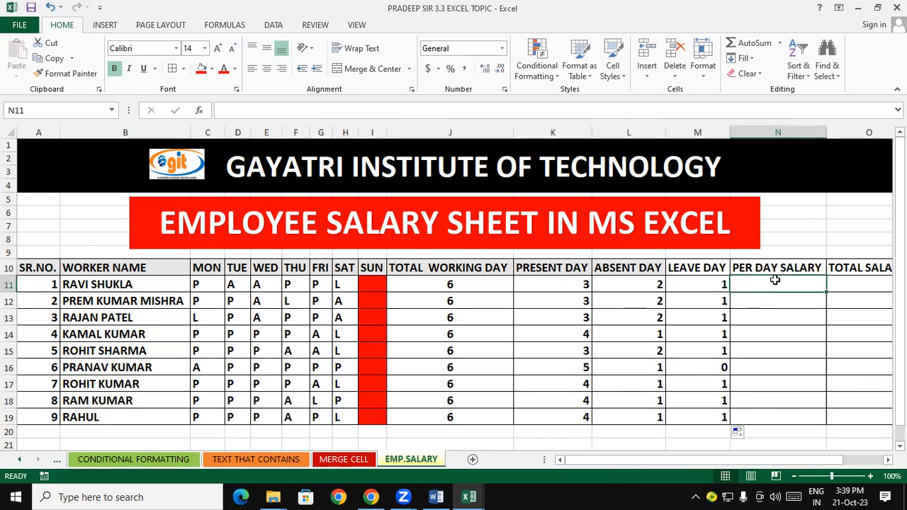
{"action": "type", "text": "600"}
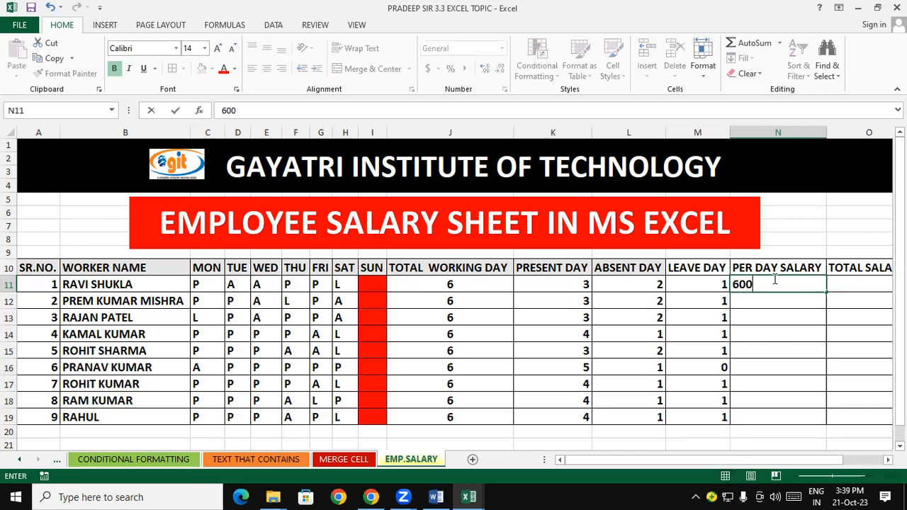
{"action": "key", "text": "Return"}
{"action": "type", "text": "1000"}
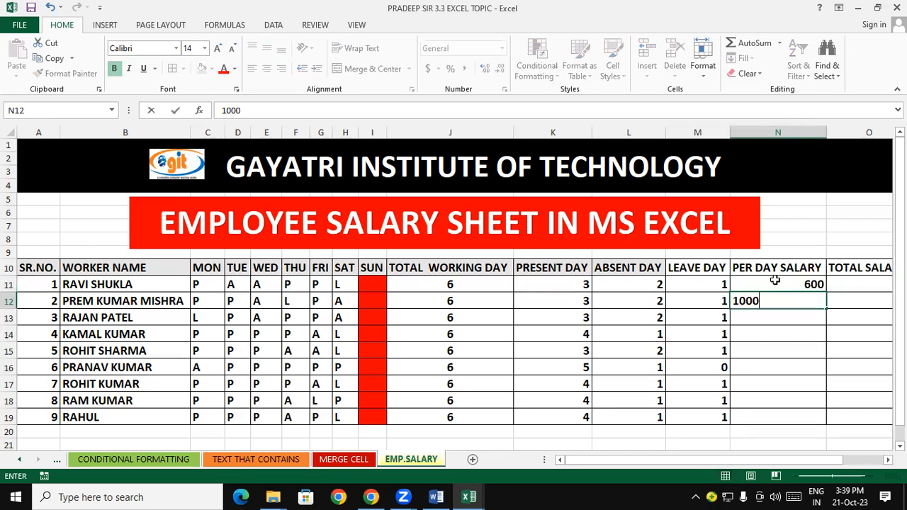
{"action": "key", "text": "Return"}
{"action": "type", "text": "2000"}
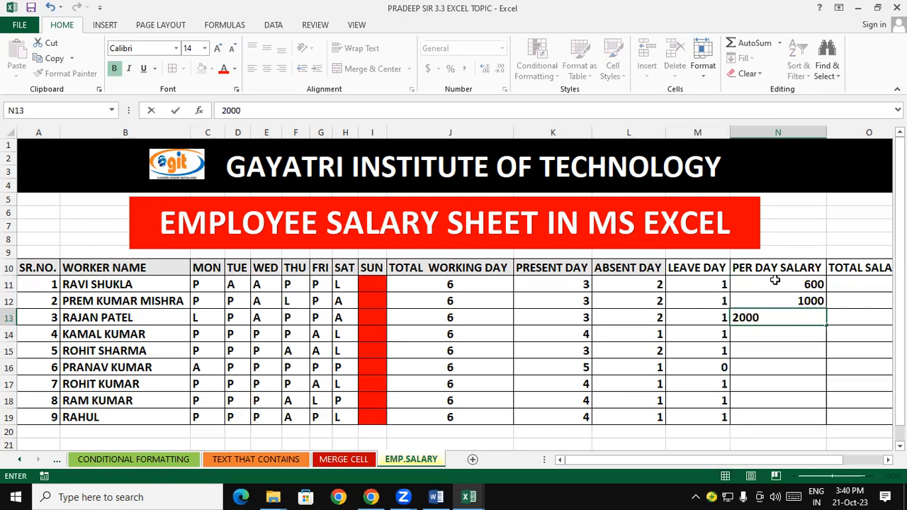
{"action": "key", "text": "Return"}
{"action": "type", "text": "100"}
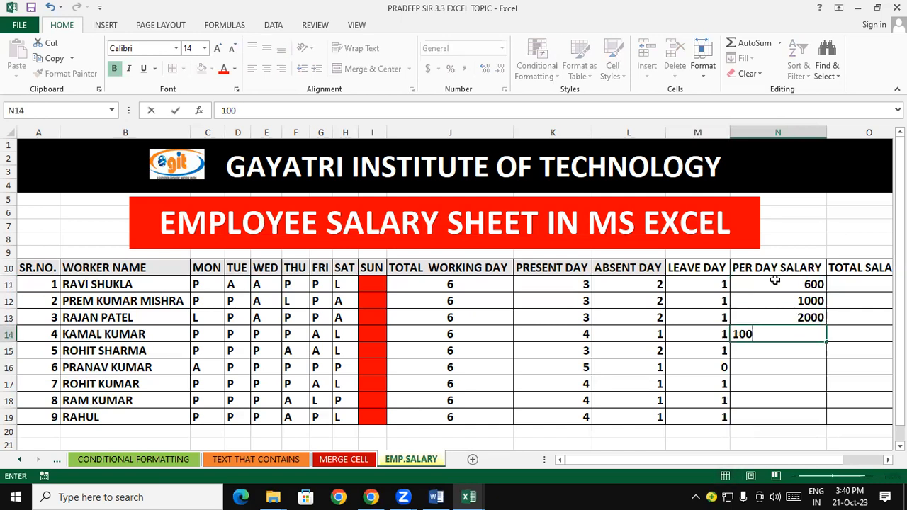
{"action": "key", "text": "Return"}
{"action": "type", "text": "500"}
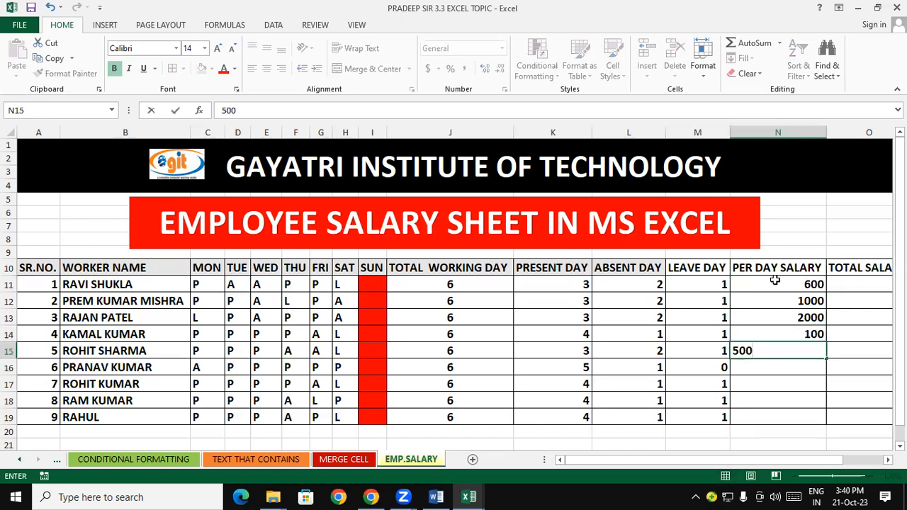
{"action": "key", "text": "Return"}
- Enter per day salaries of 300, 400, 800 and 900 in cells N16 to N19 for the remaining four workers
{"action": "type", "text": "300"}
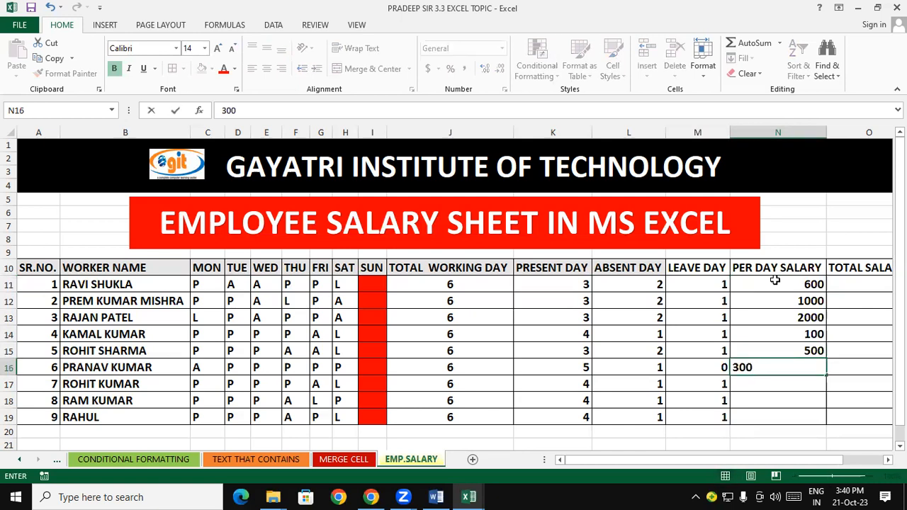
{"action": "key", "text": "Return"}
{"action": "type", "text": "400"}
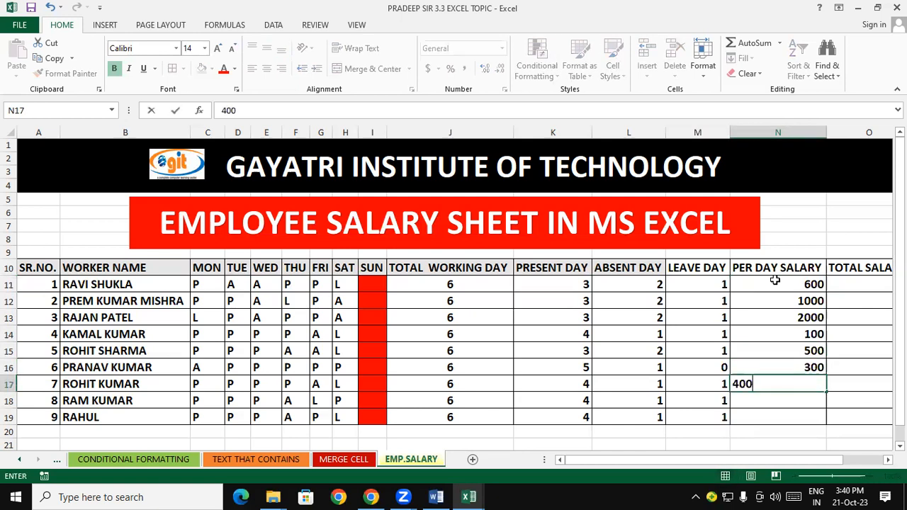
{"action": "key", "text": "ctrl+Return"}
{"action": "key", "text": "Return"}
{"action": "type", "text": "800"}
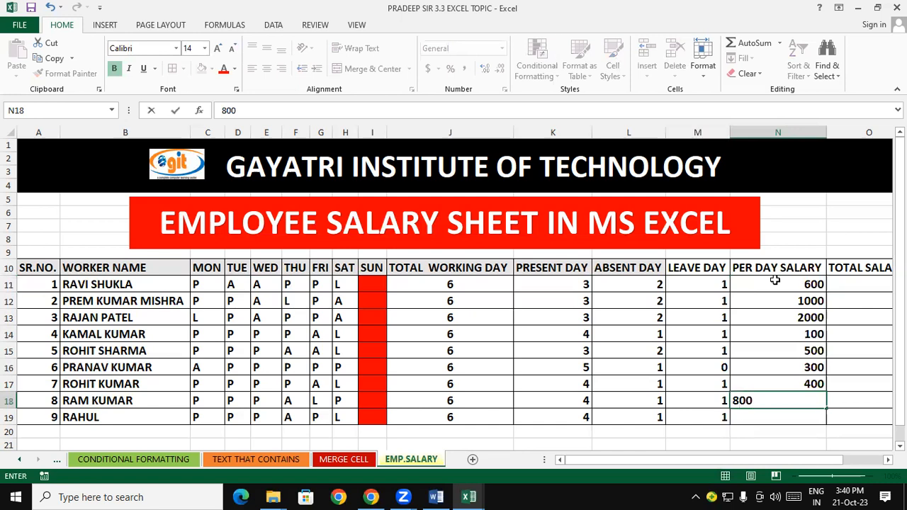
{"action": "key", "text": "ctrl+Return"}
{"action": "key", "text": "Return"}
{"action": "type", "text": "900"}
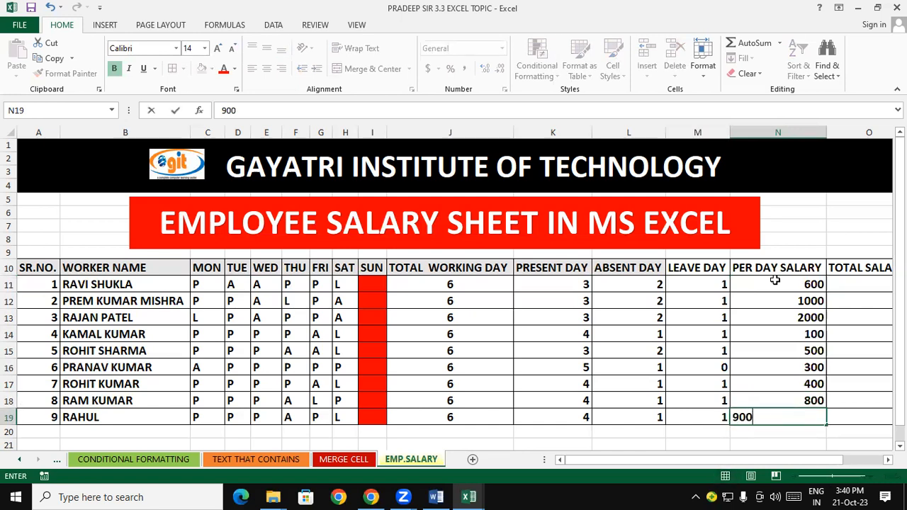
{"action": "left_click", "coordinate": [682, 352]}
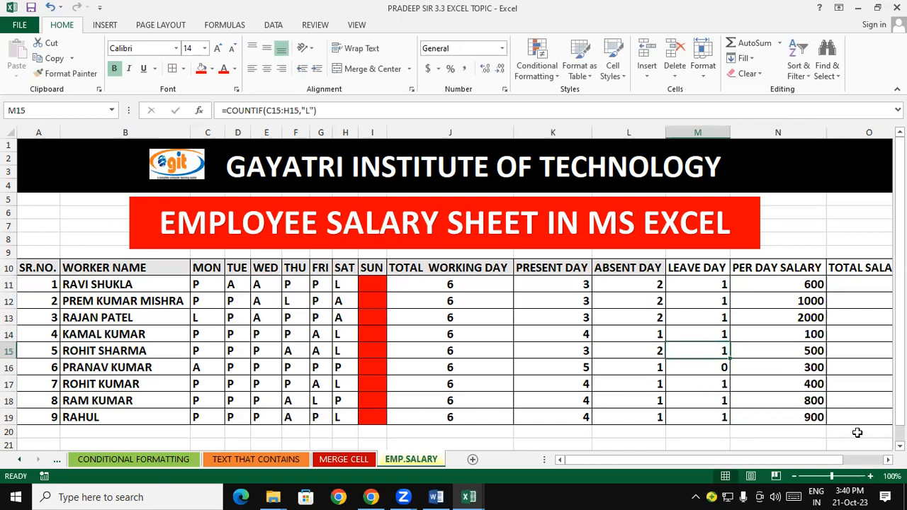
- Calculate the first worker's total salary in O11 with =K11*N11 and fill the formula down to O19
{"action": "scroll", "coordinate": [881, 419], "scroll_direction": "right", "scroll_amount": 1}
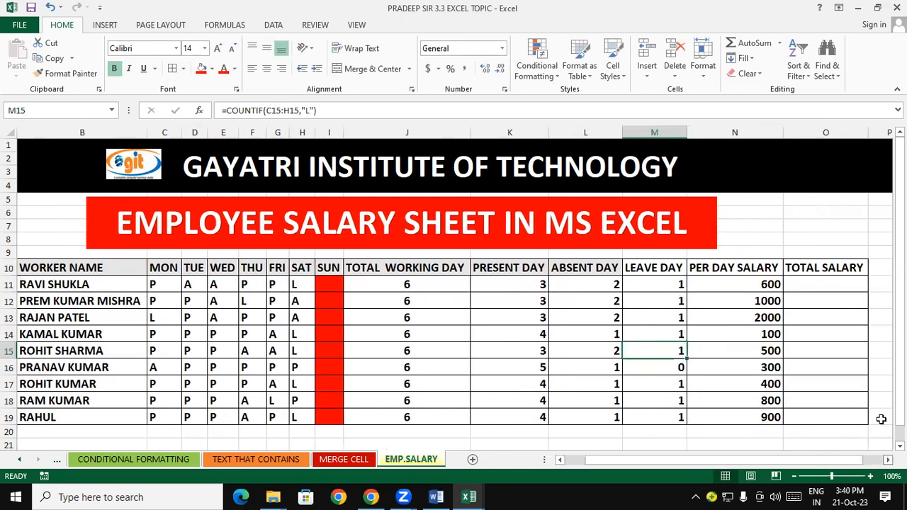
{"action": "left_click", "coordinate": [816, 279]}
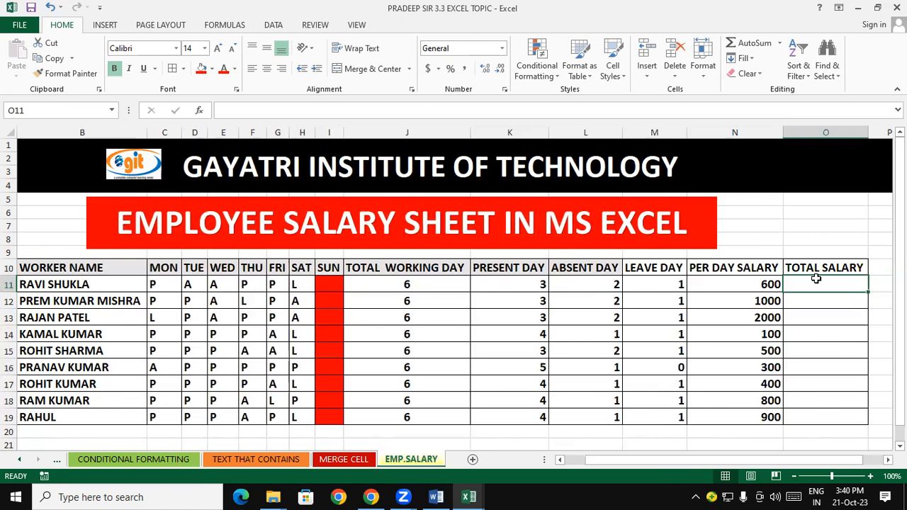
{"action": "type", "text": "="}
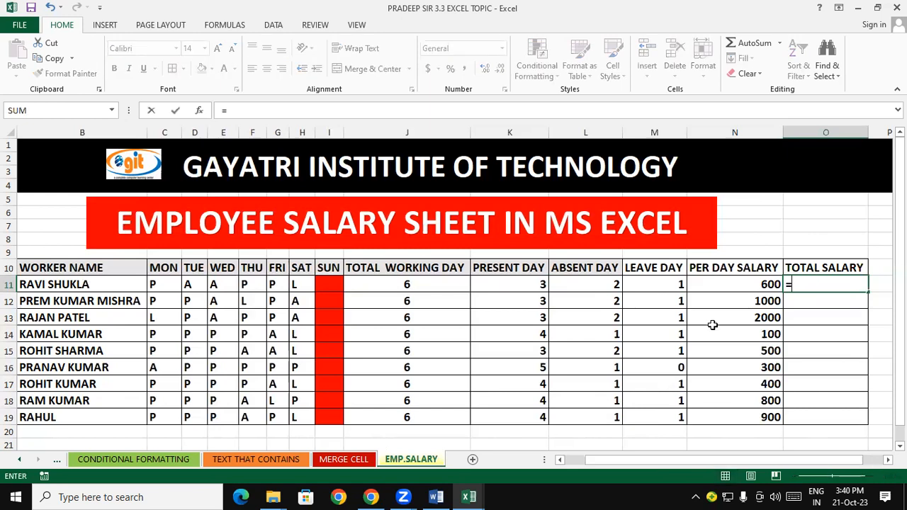
{"action": "left_click", "coordinate": [529, 283]}
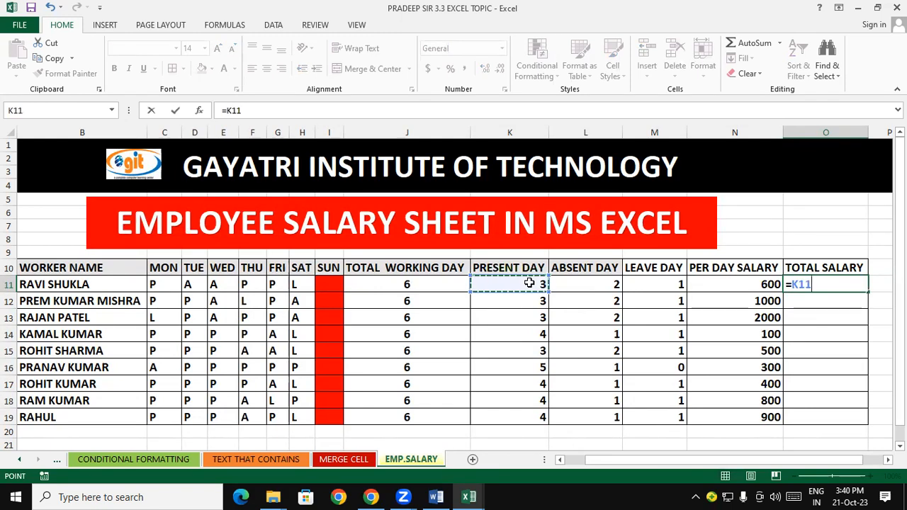
{"action": "type", "text": "*"}
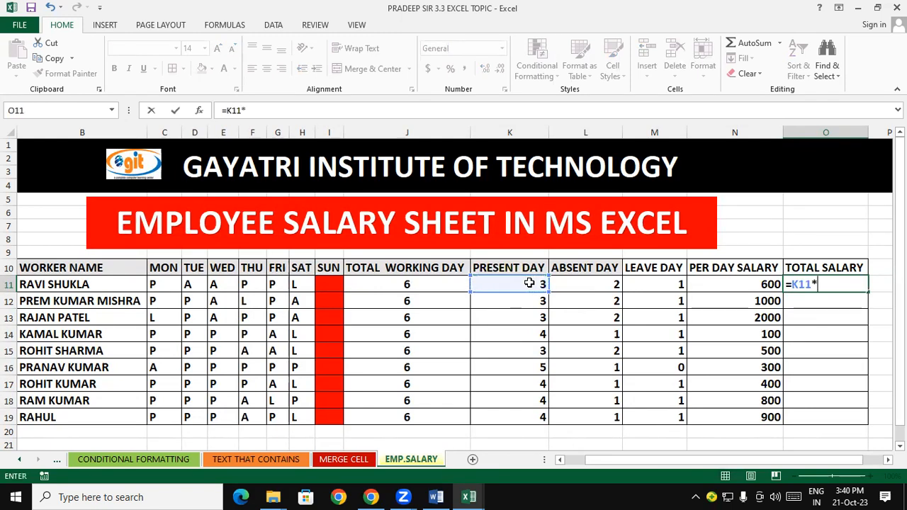
{"action": "left_click", "coordinate": [716, 285]}
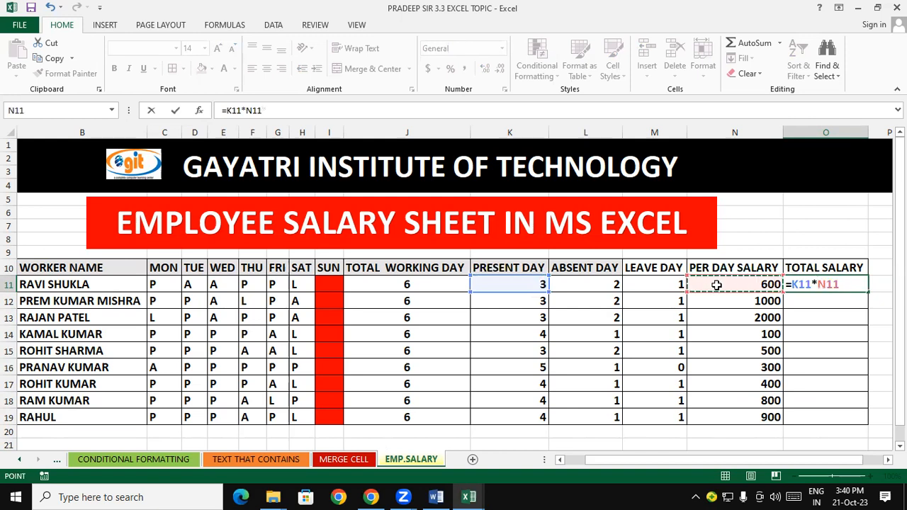
{"action": "key", "text": "Return"}
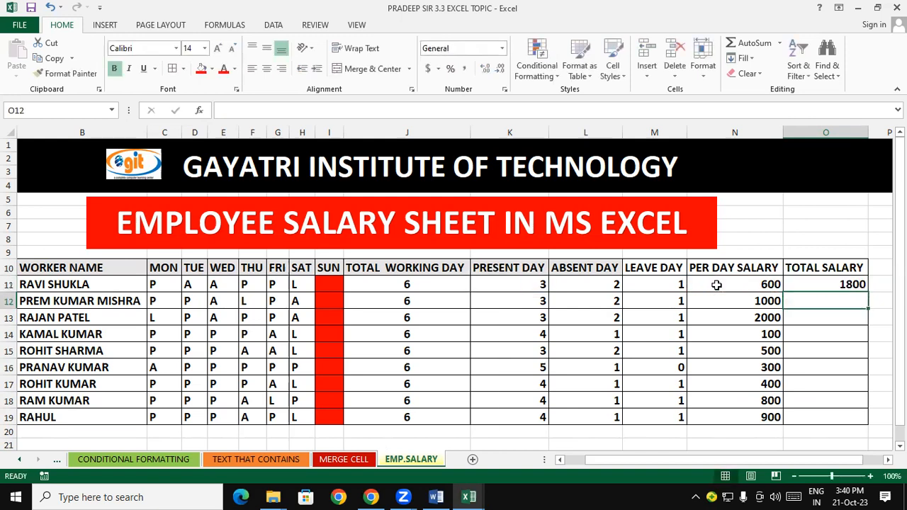
{"action": "left_click", "coordinate": [847, 284]}
{"action": "double_click", "coordinate": [867, 293]}
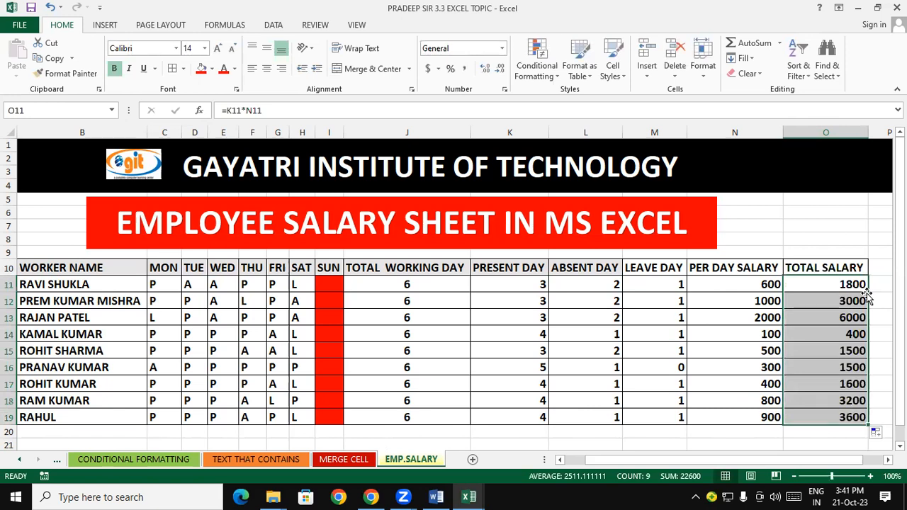
- Change the Thursday attendance marks to P for the fifth worker (F15) and A for the first worker (F11)
{"action": "left_click", "coordinate": [255, 350]}
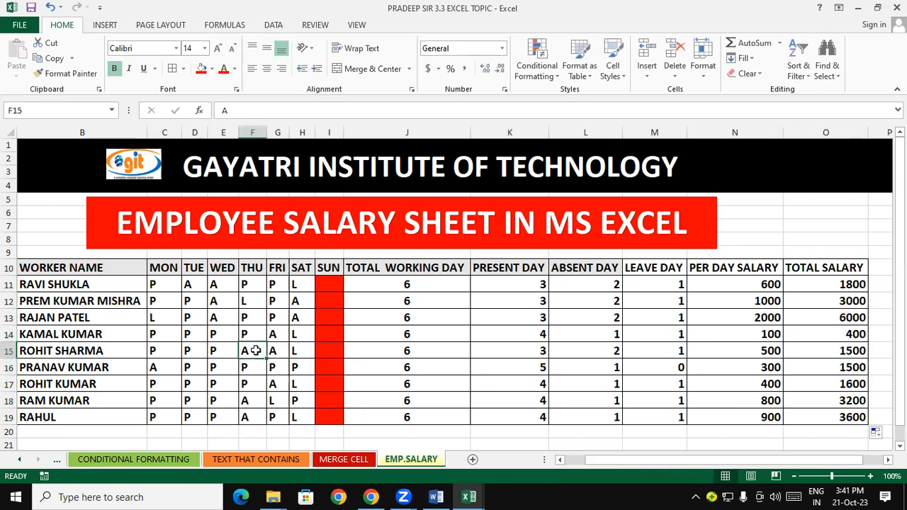
{"action": "type", "text": "P"}
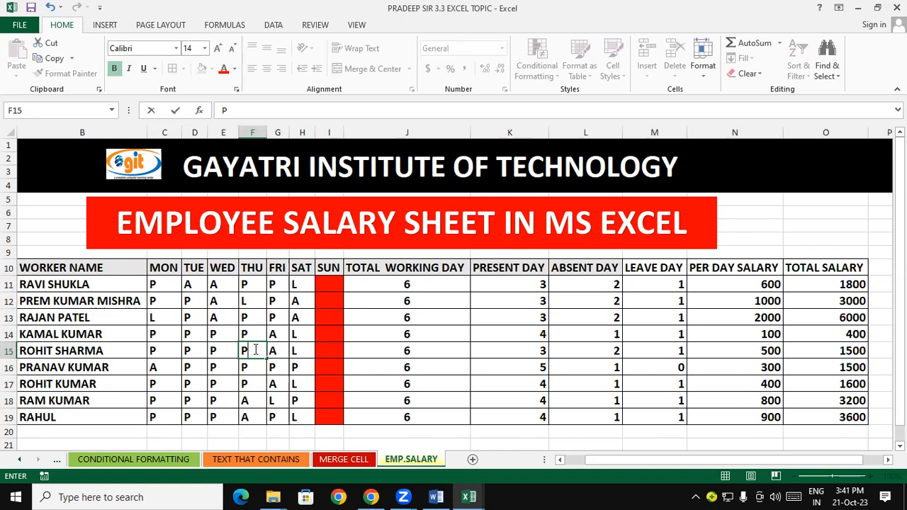
{"action": "left_click", "coordinate": [437, 386]}
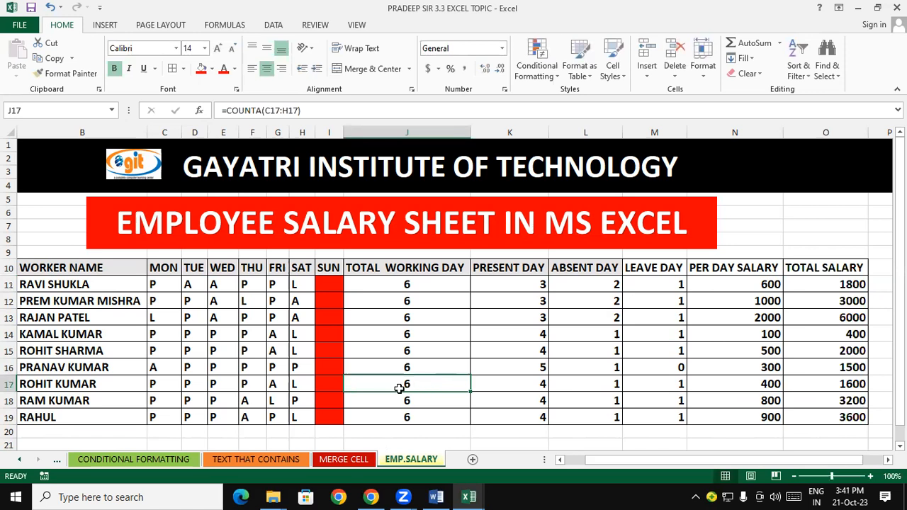
{"action": "left_click", "coordinate": [250, 284]}
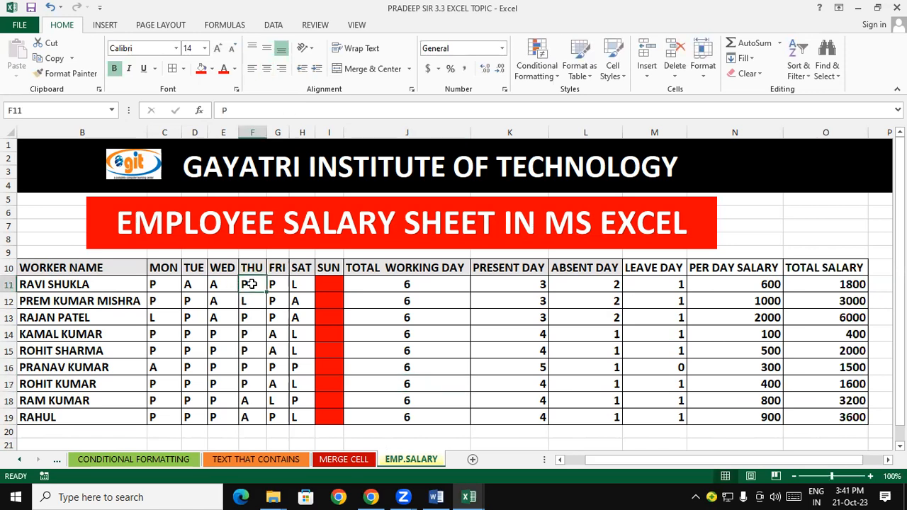
{"action": "type", "text": "A"}
{"action": "left_click", "coordinate": [439, 312]}
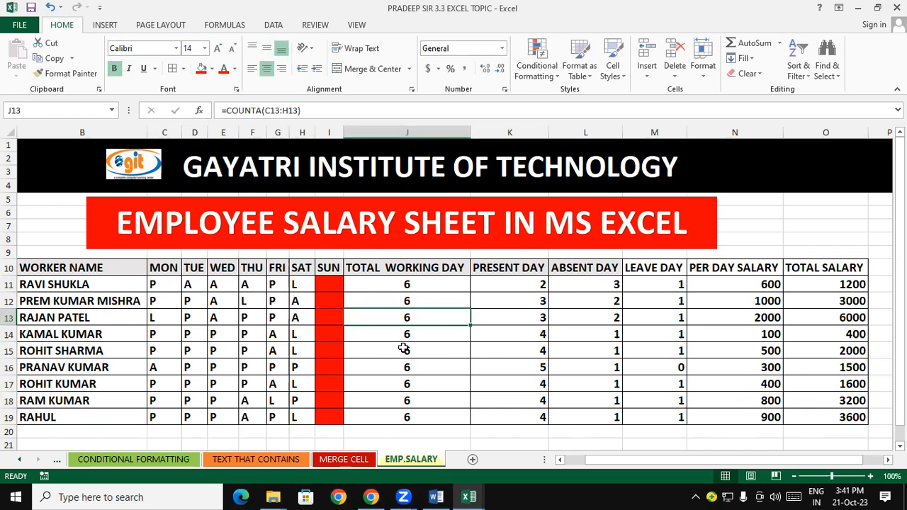
- Open Notepad through the Windows Run dialog and maximize its empty window
{"action": "key", "text": "super+r"}
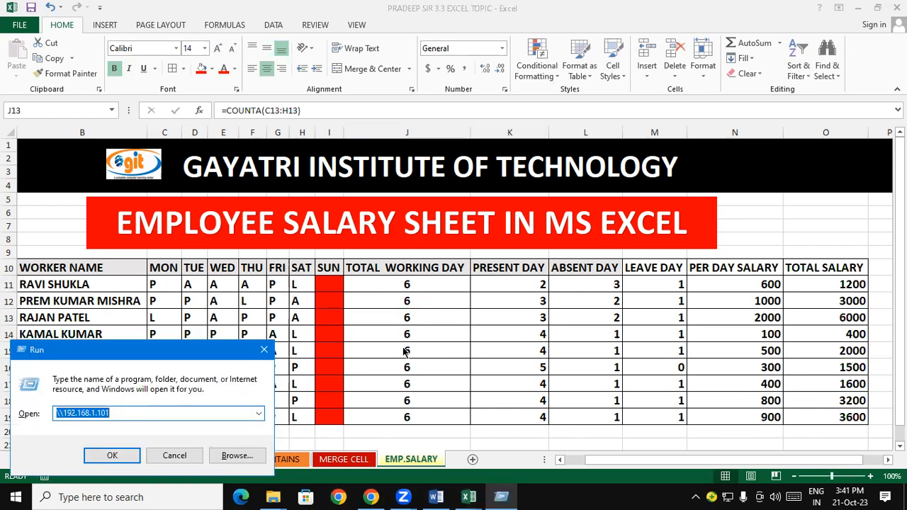
{"action": "type", "text": "NOT"}
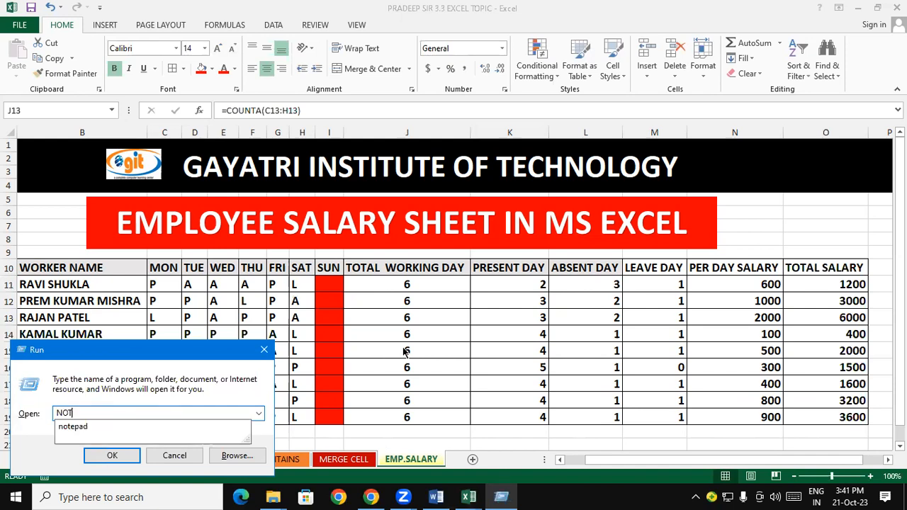
{"action": "type", "text": "EPAD"}
{"action": "key", "text": "Return"}
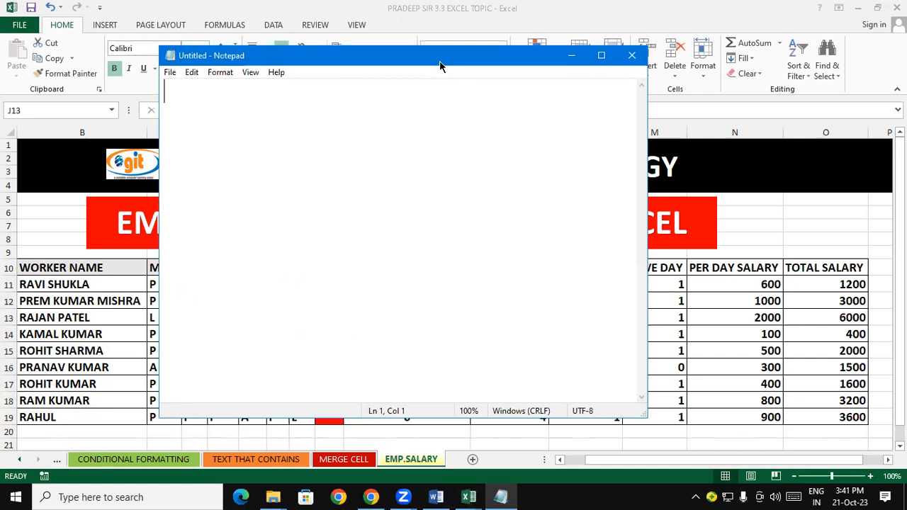
{"action": "left_click_drag", "start_coordinate": [440, 65], "coordinate": [455, 87]}
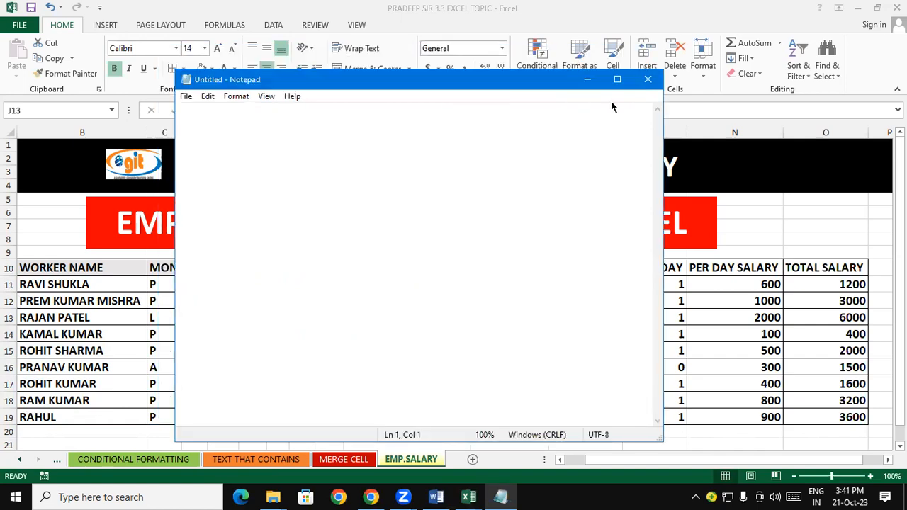
{"action": "left_click", "coordinate": [616, 77]}
- Below two blank lines, write the heading "TOTAL WORKING DAY FORMULA" with "=COUNTA(SELECT ALL DAY)" on the line under it
{"action": "key", "text": "Return"}
{"action": "key", "text": "Return"}
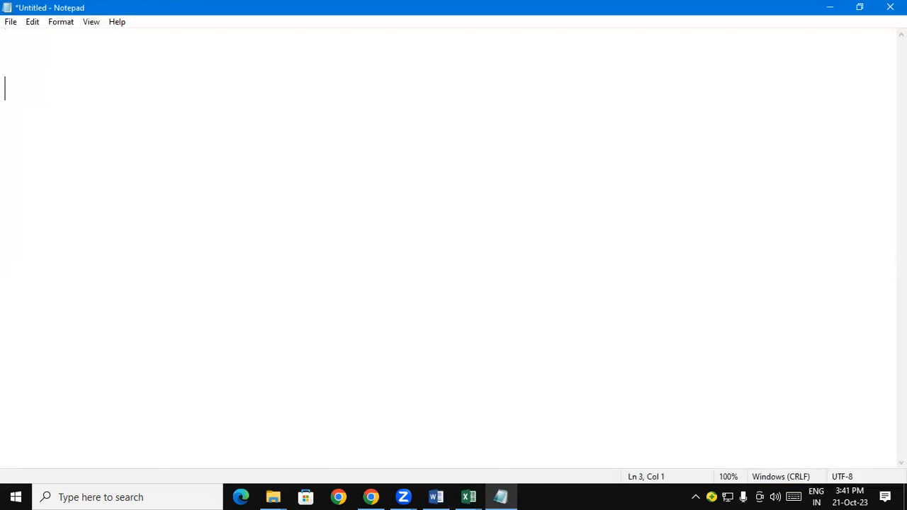
{"action": "type", "text": "TOTAL W"}
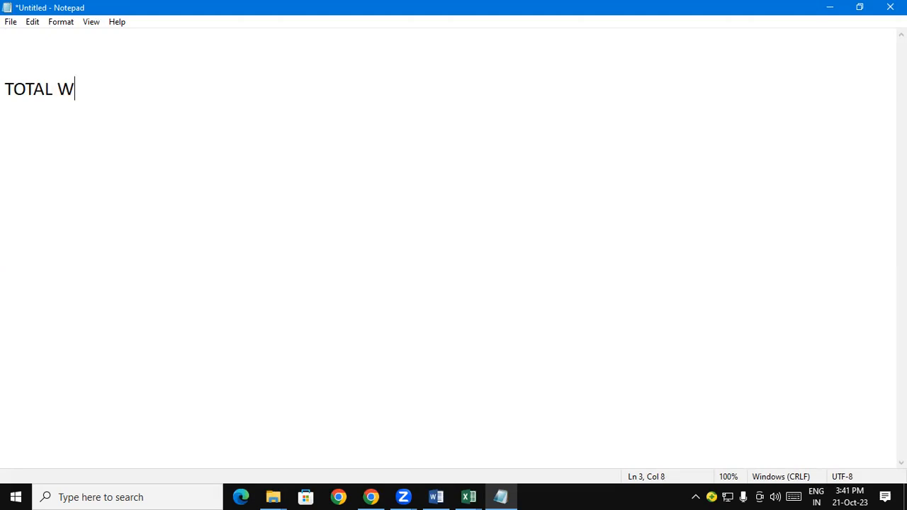
{"action": "type", "text": "ORKING"}
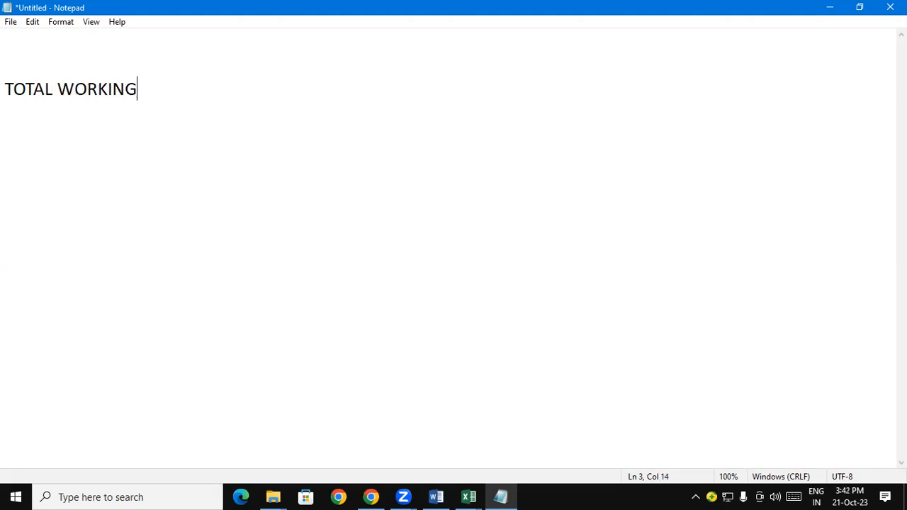
{"action": "type", "text": " DAY FORMULA"}
{"action": "key", "text": "Return"}
{"action": "type", "text": "=C"}
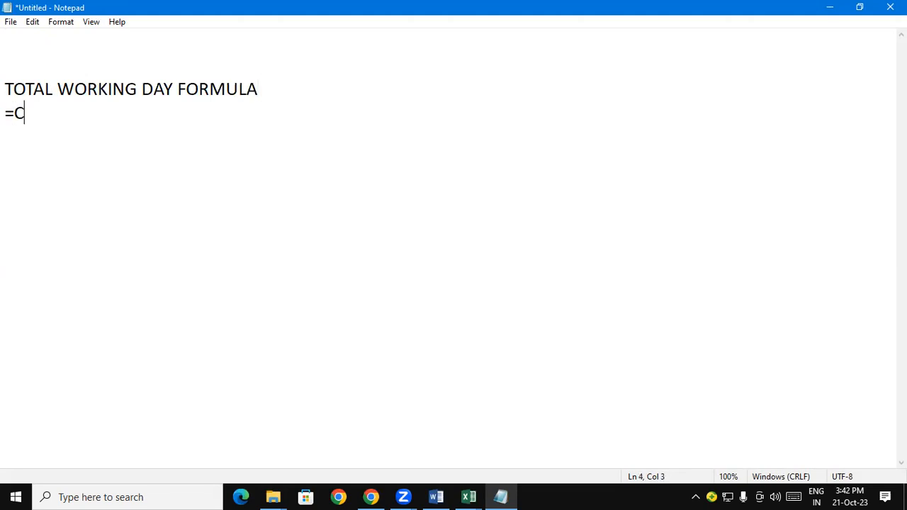
{"action": "type", "text": "OUNTA"}
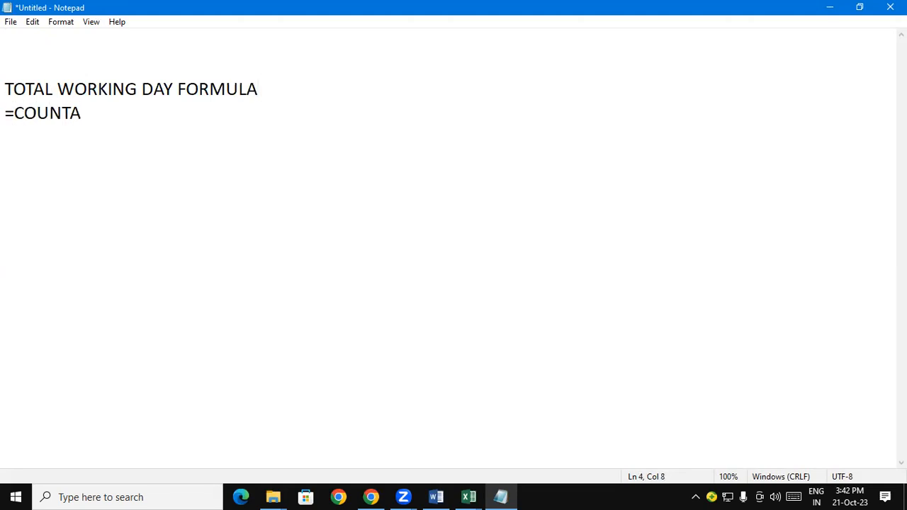
{"action": "type", "text": "(SELECT ALL "}
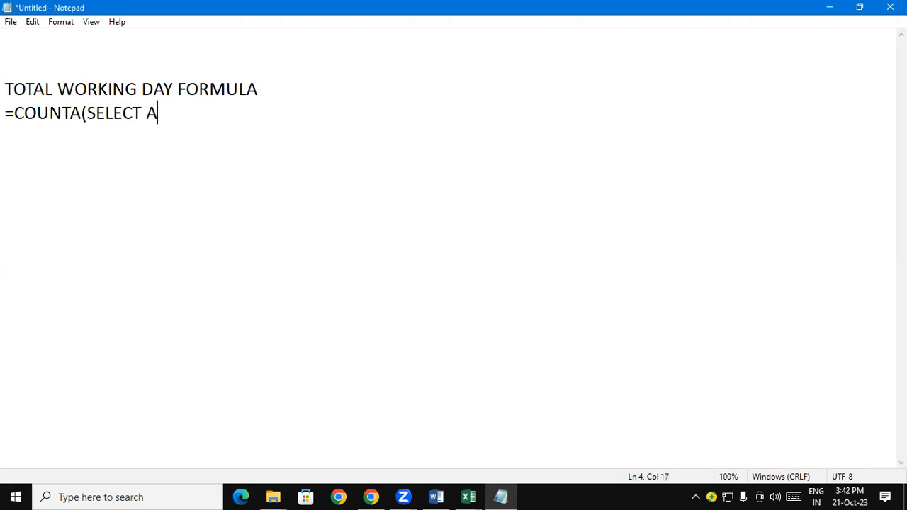
{"action": "type", "text": "DAY)"}
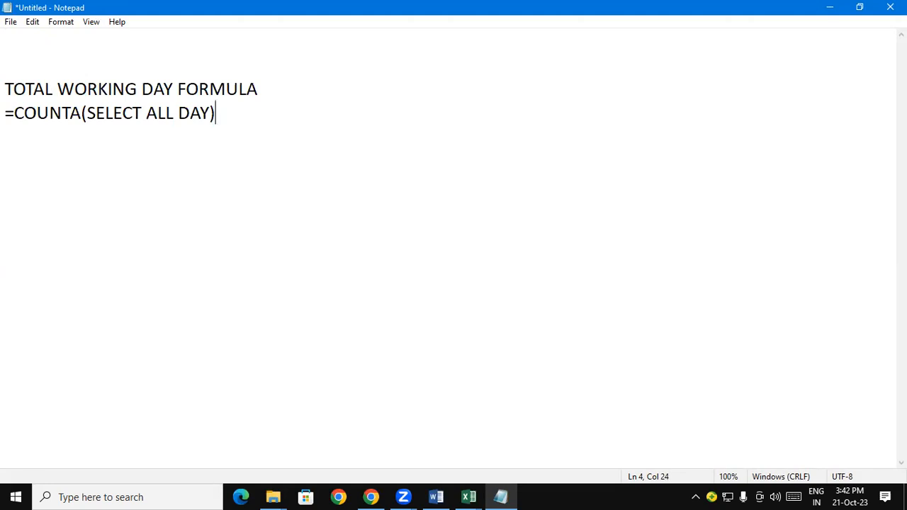
- After a blank line, add the heading "TOTAL PRESENT DAY FORMULA" with =COUNTIF(SELECT ALL DAY,"P") on the line under it
{"action": "key", "text": "Return"}
{"action": "key", "text": "Return"}
{"action": "type", "text": "TOTA"}
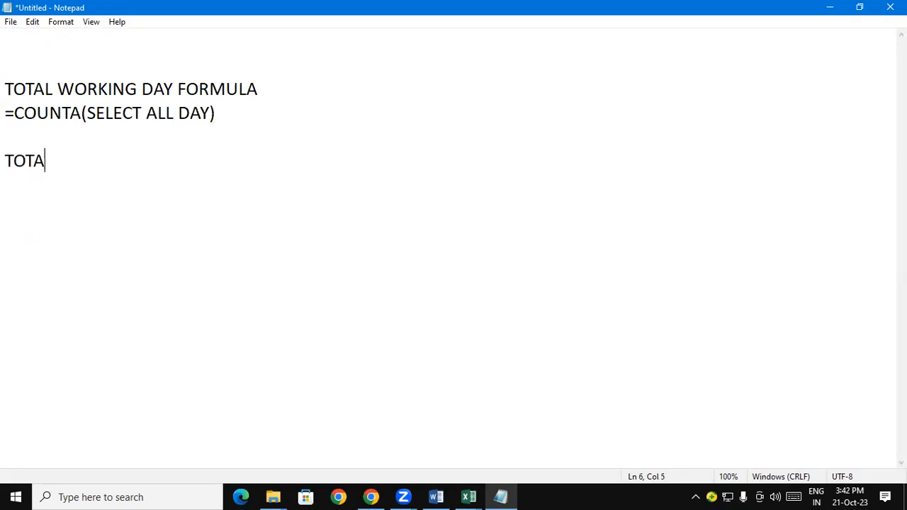
{"action": "type", "text": "L PRESENT DAY FORMULA"}
{"action": "key", "text": "Return"}
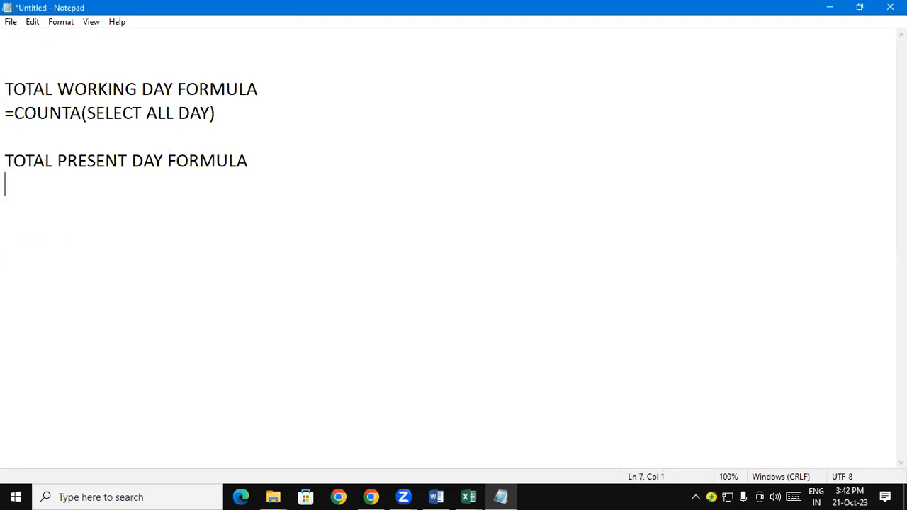
{"action": "type", "text": "=COUNTIF"}
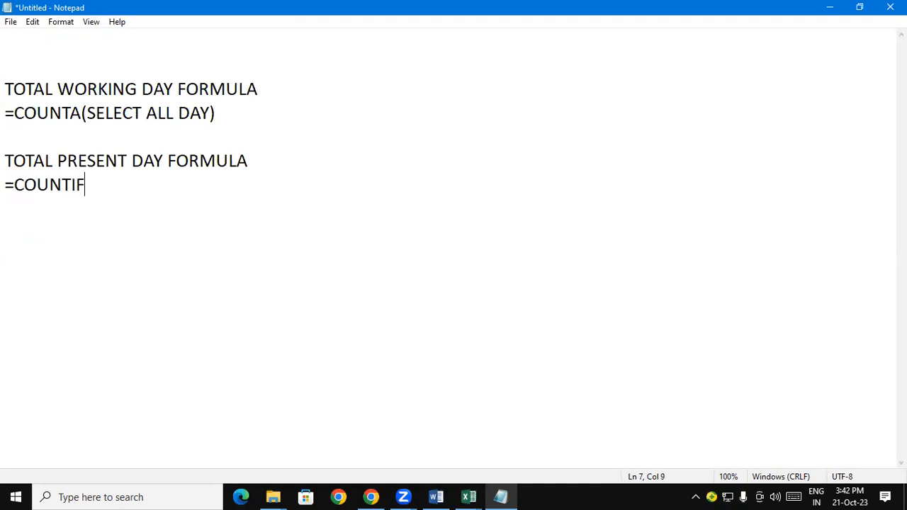
{"action": "type", "text": "(SELEC"}
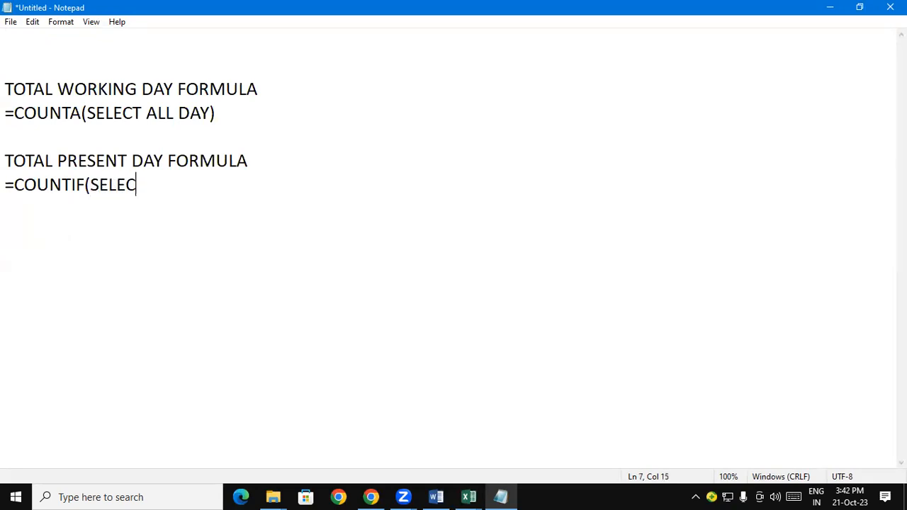
{"action": "type", "text": "T ALL D"}
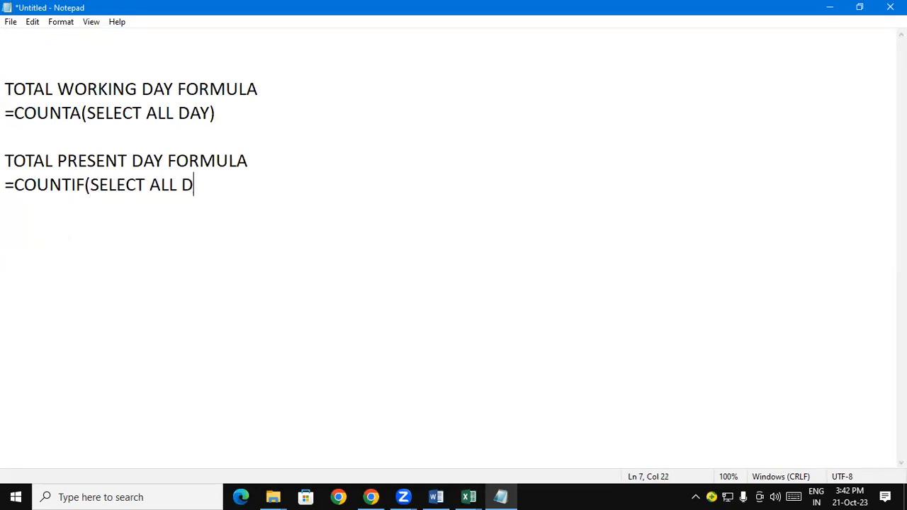
{"action": "type", "text": "AY,\"P\")"}
- After a blank line, add the heading "TOTAL ABSENT DAY FORMULA" with =COUNTIF(SELECT ALL DAY,"A") on the line under it
{"action": "key", "text": "Return"}
{"action": "key", "text": "Return"}
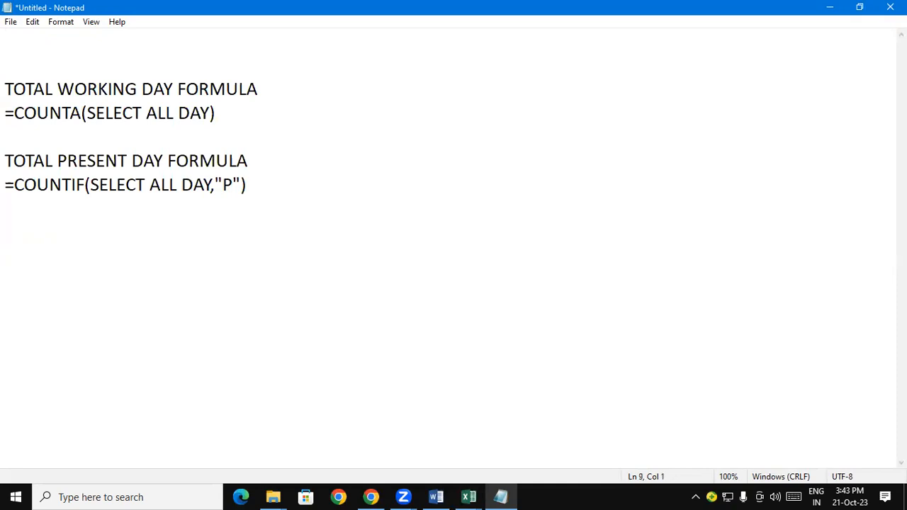
{"action": "type", "text": "TOTAL ABS"}
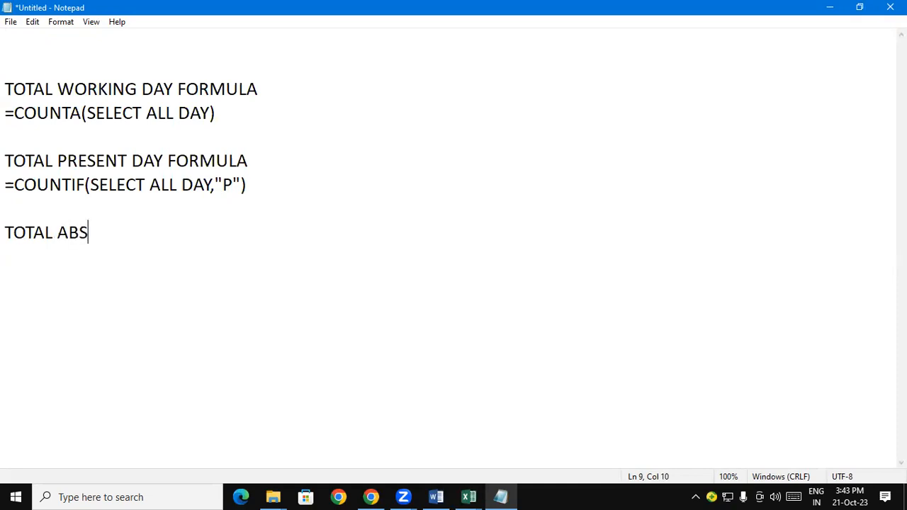
{"action": "type", "text": "ENT DAY "}
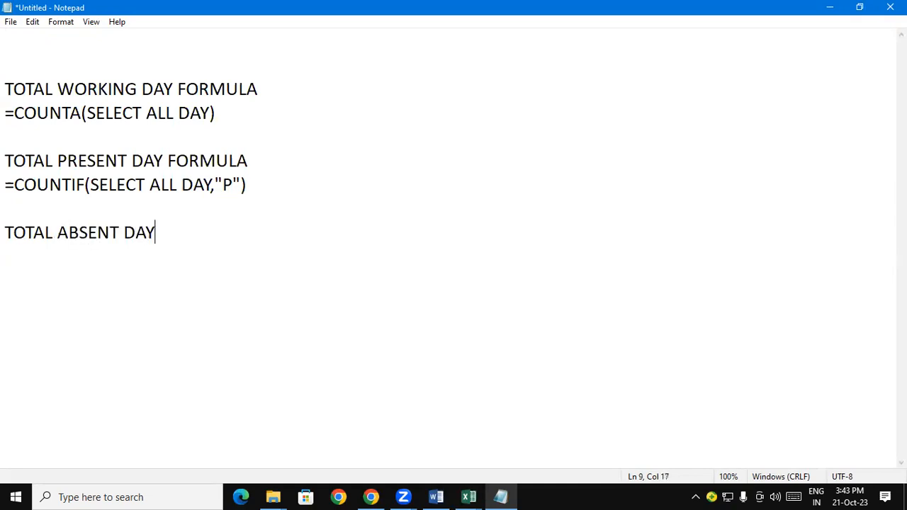
{"action": "type", "text": "FORMULA"}
{"action": "key", "text": "Return"}
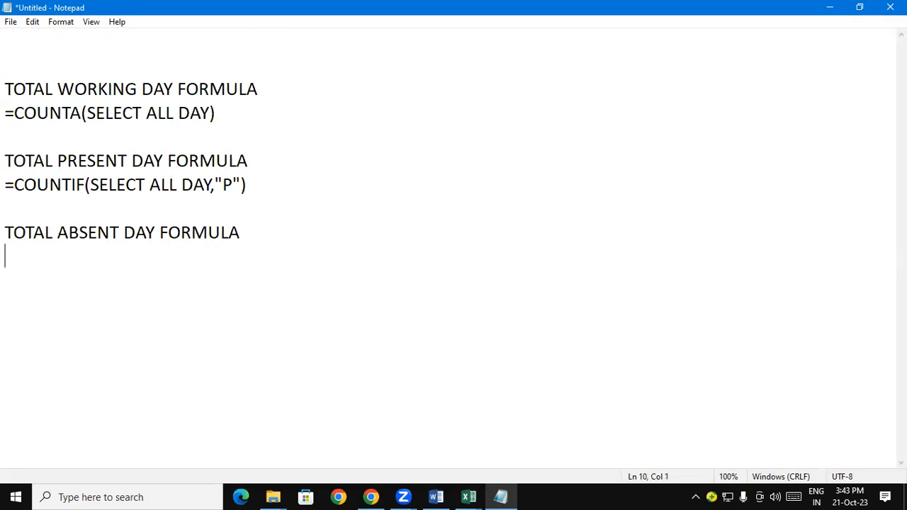
{"action": "type", "text": "=COUNTIF"}
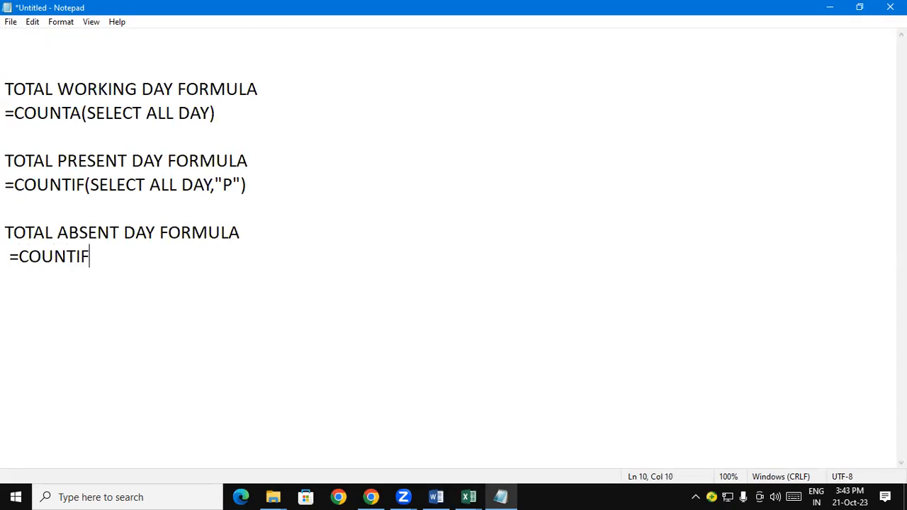
{"action": "type", "text": "(SELE"}
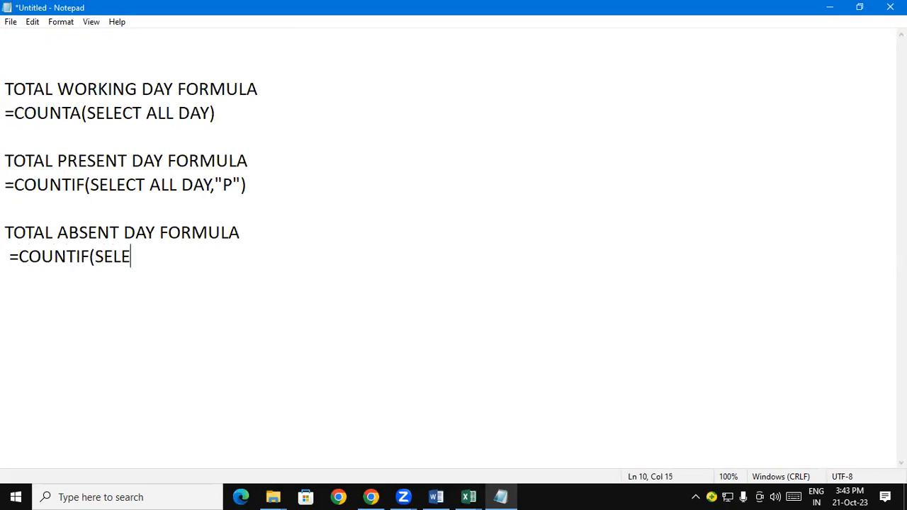
{"action": "type", "text": "CT ALL "}
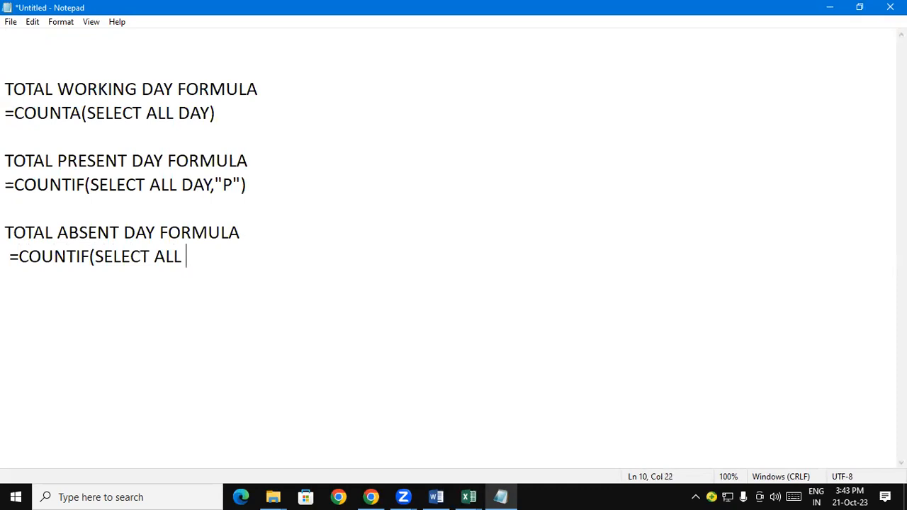
{"action": "type", "text": "DAY,\"A\")"}
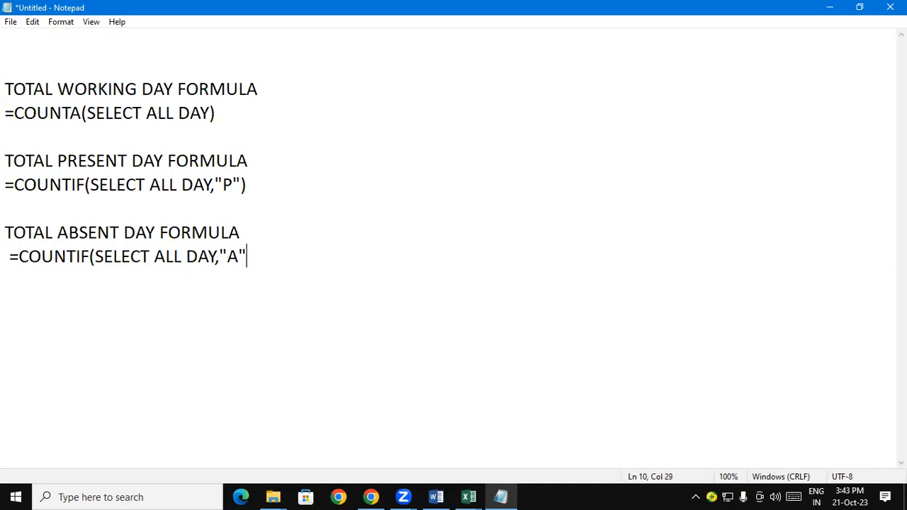
- After a blank line, add the heading "TOTAL LEAVE DAY FORMULA" with =COUNTIF(SELECT ALL DAY,"L") on the line under it
{"action": "key", "text": "Return"}
{"action": "type", "text": "TOTAL L"}
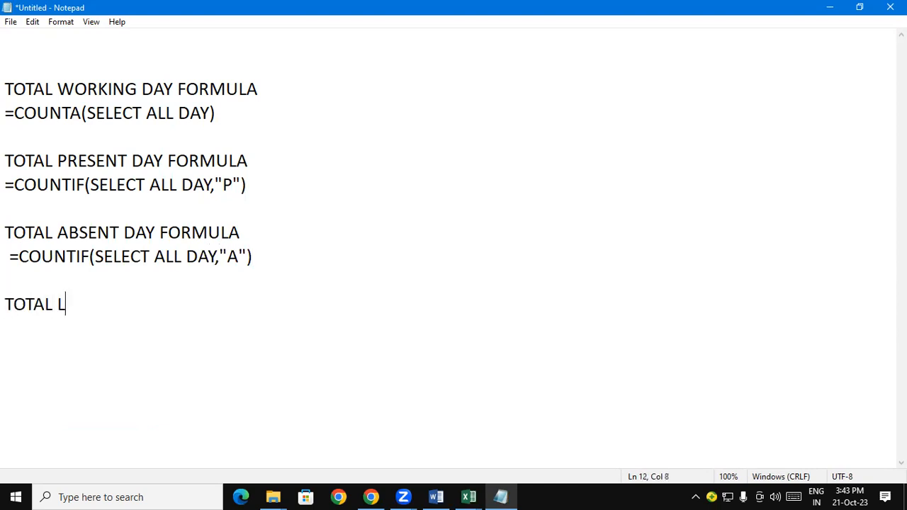
{"action": "type", "text": "EAVE DAY FORMULA"}
{"action": "key", "text": "Return"}
{"action": "type", "text": "="}
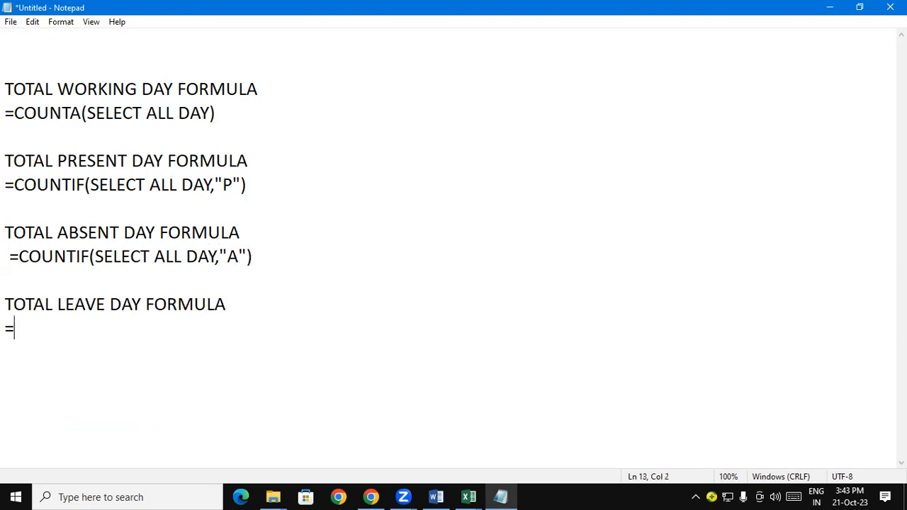
{"action": "type", "text": "COUNTI"}
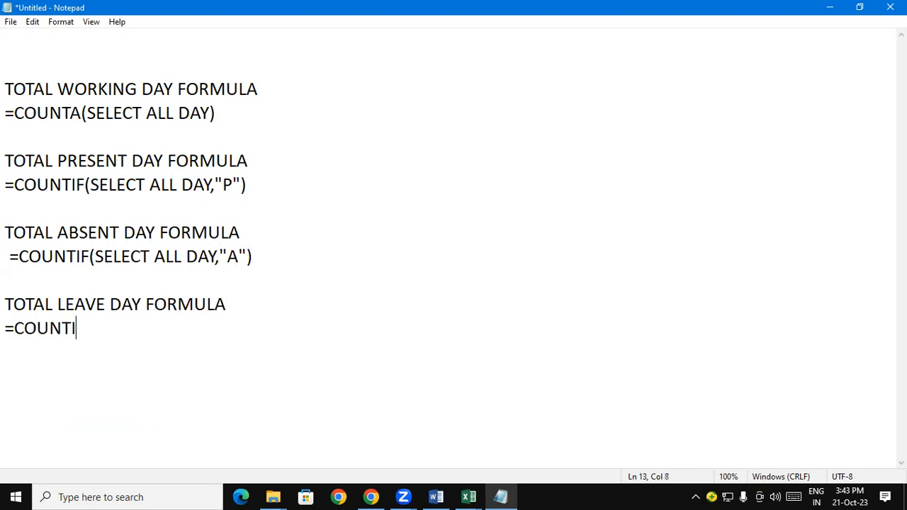
{"action": "type", "text": "F(SELECT A"}
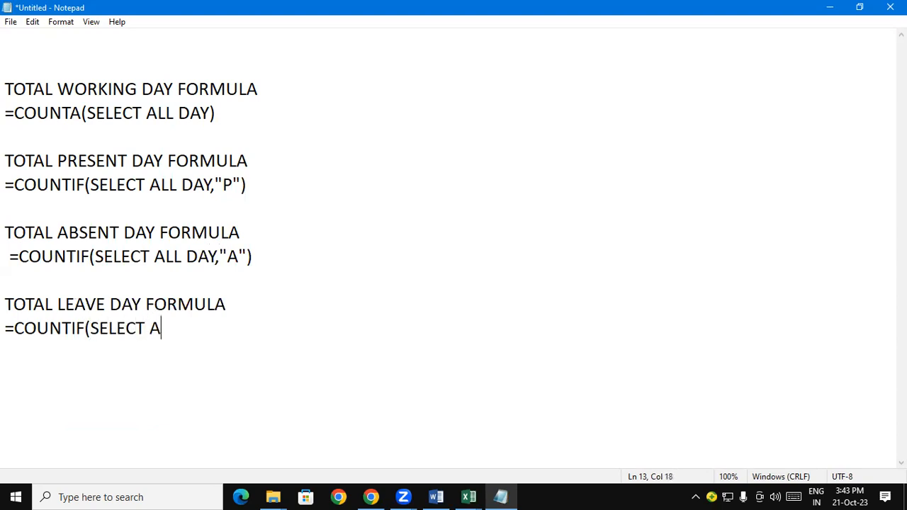
{"action": "type", "text": "LL DAY"}
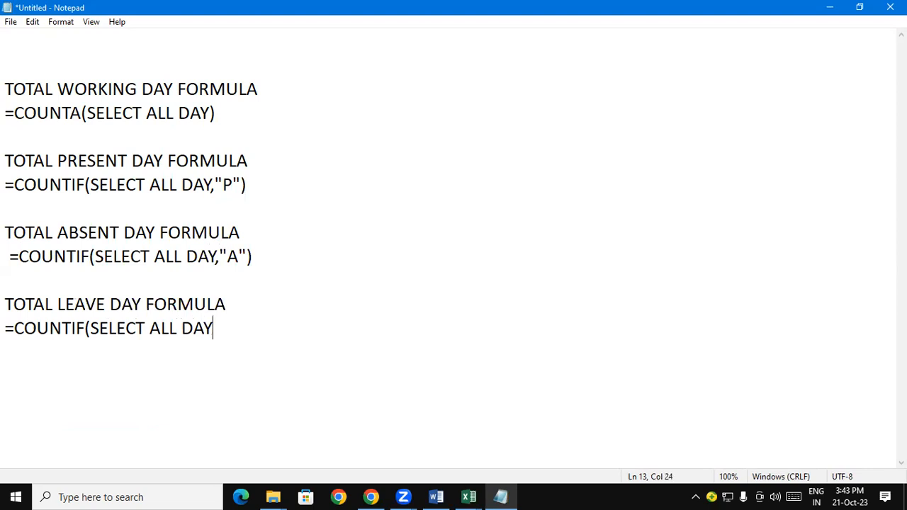
{"action": "type", "text": ",\"L\")"}
- After a blank line, add the heading "TOTAL SALARY FORMULA" with "=SELECT PRESENT DAY*SELECT PER DAY SALARY" on the line under it
{"action": "key", "text": "Return"}
{"action": "key", "text": "Return"}
{"action": "type", "text": "TOTAL SL"}
{"action": "key", "text": "BackSpace"}
{"action": "type", "text": "ALA"}
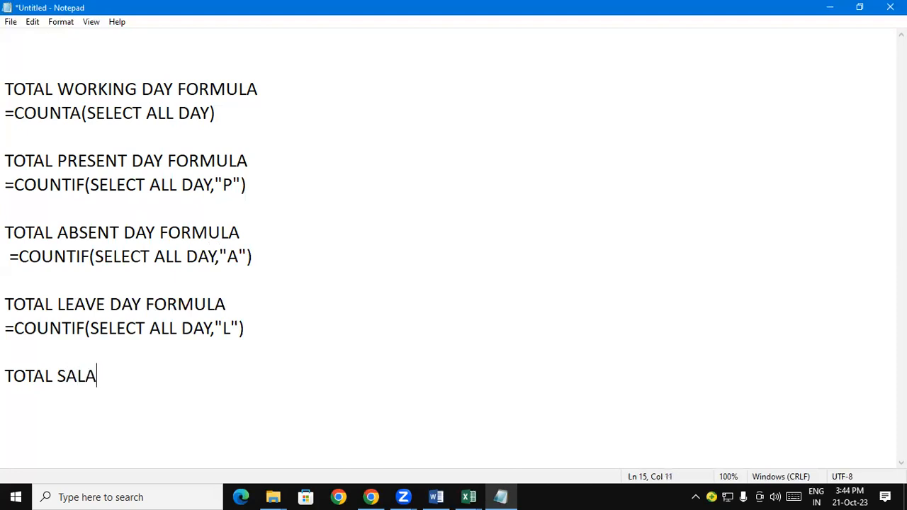
{"action": "type", "text": "RY FORMULA"}
{"action": "key", "text": "Return"}
{"action": "type", "text": "=S"}
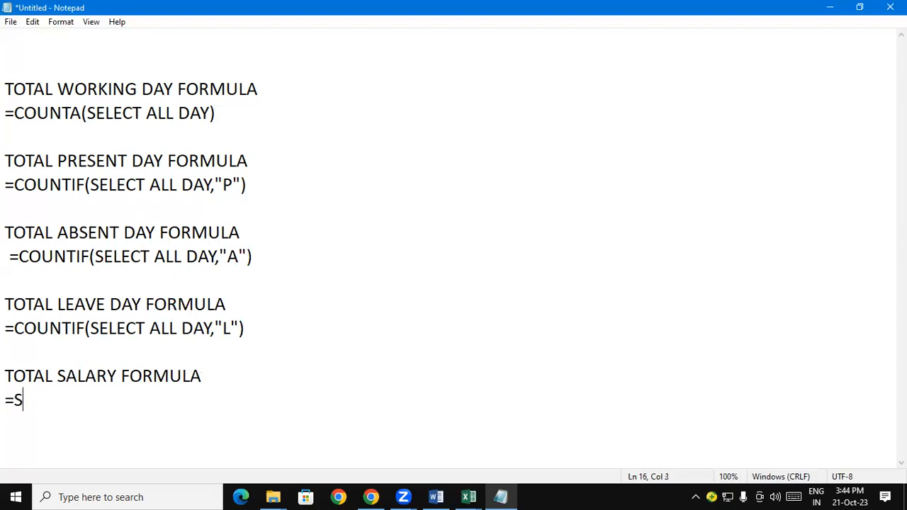
{"action": "type", "text": "ELECT P"}
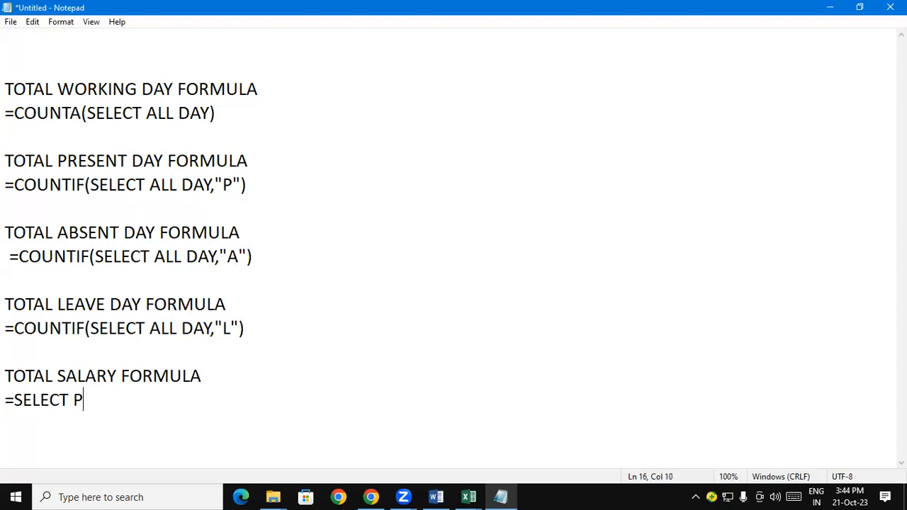
{"action": "type", "text": "RESENT DA"}
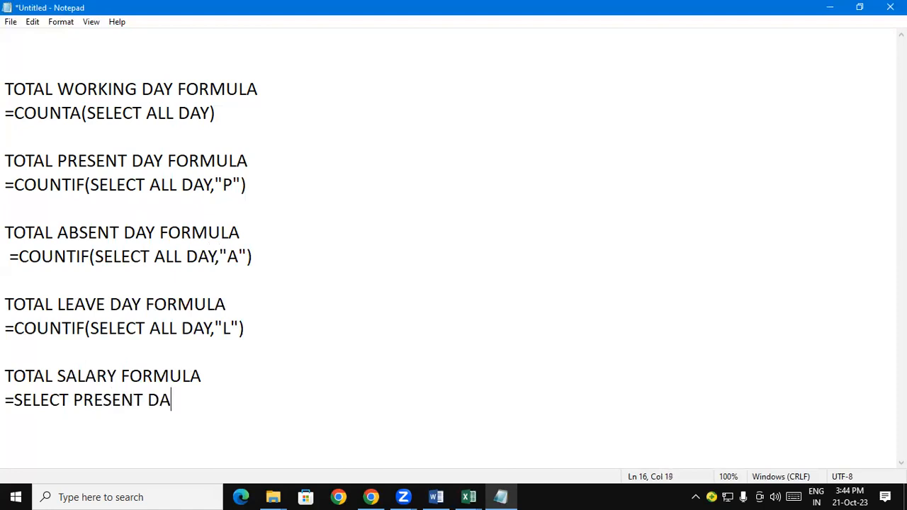
{"action": "type", "text": "Y*SELECT PER DAY SALARY"}
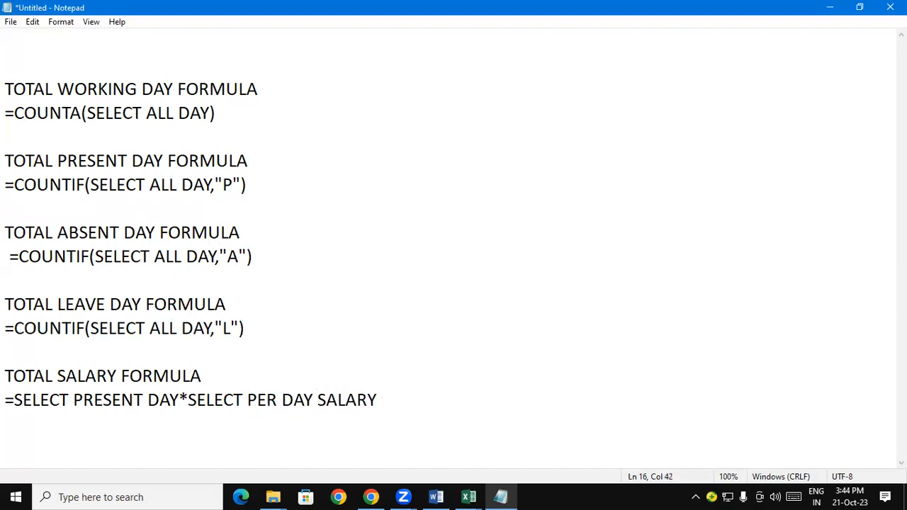